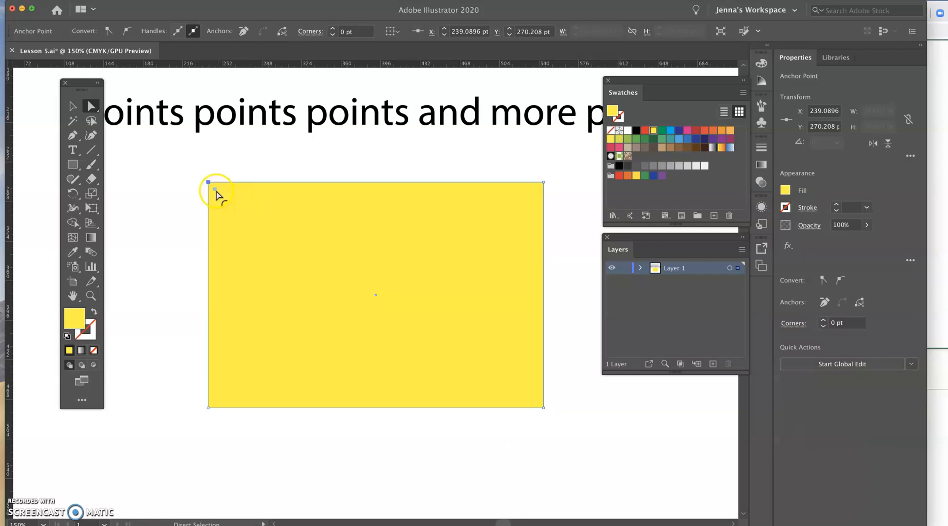
Try rounding the rectangle's upper-left corner to about 110 pt, undo it, and hide the corner widget.
drag(215, 189, 335, 286)
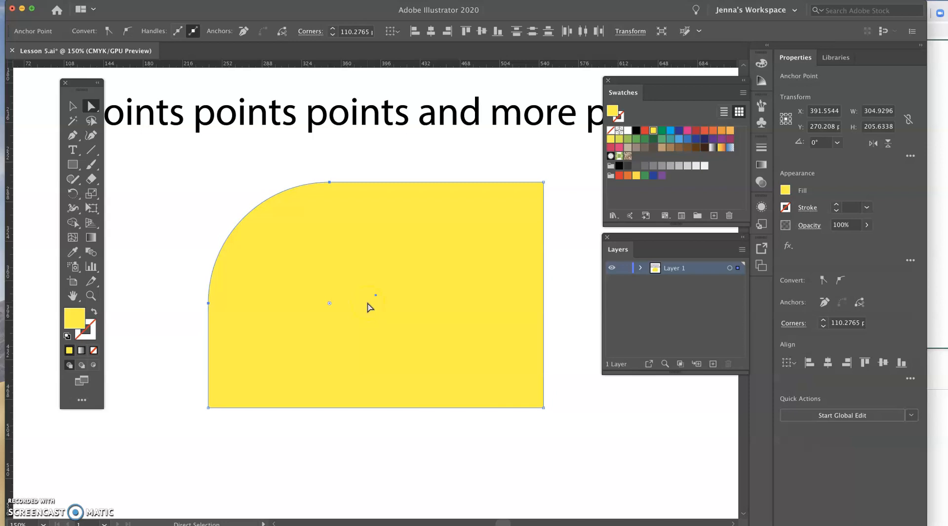
key(ctrl+z)
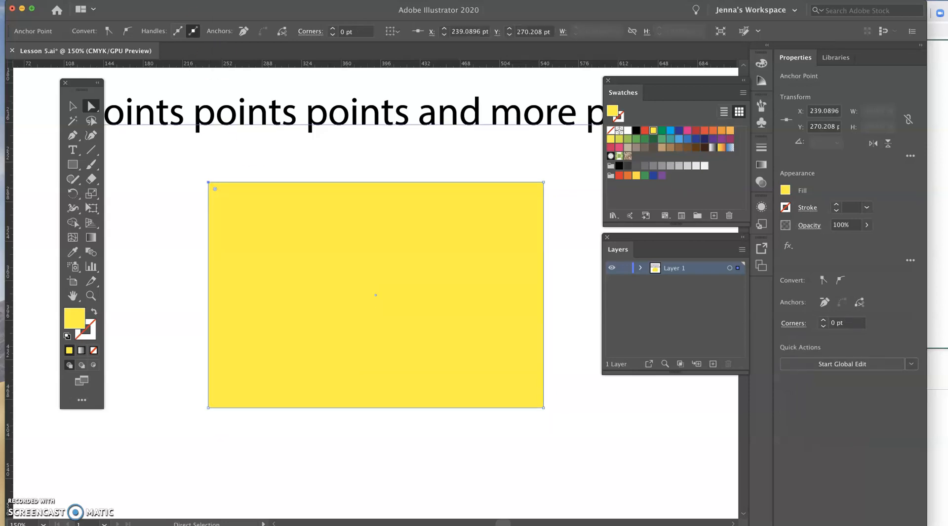
click(228, 0)
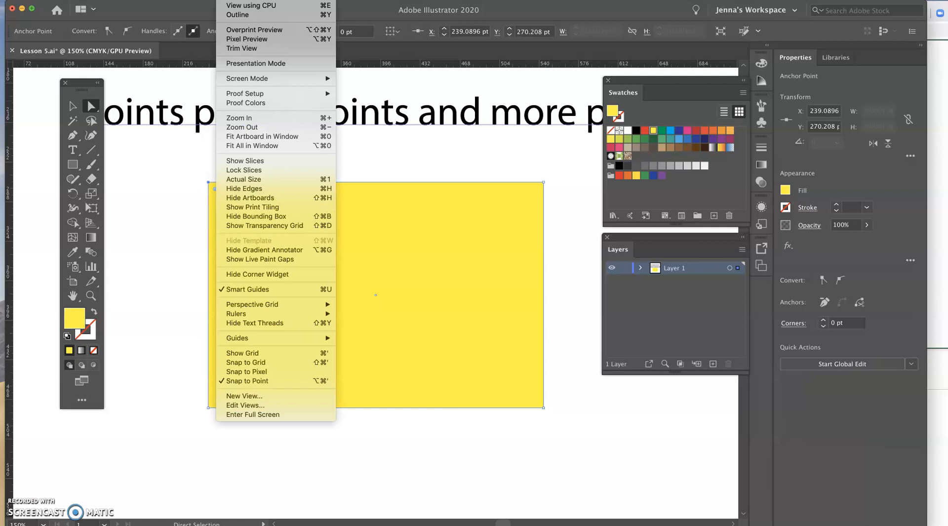
click(270, 274)
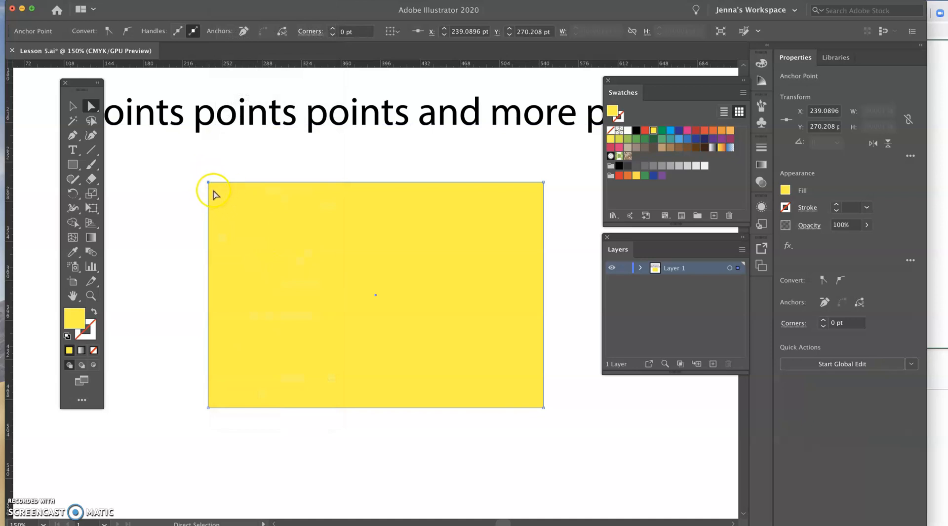
Show the corner widget again, try rounding the upper-left corner to about 76 pt, and undo the rounding.
click(226, 0)
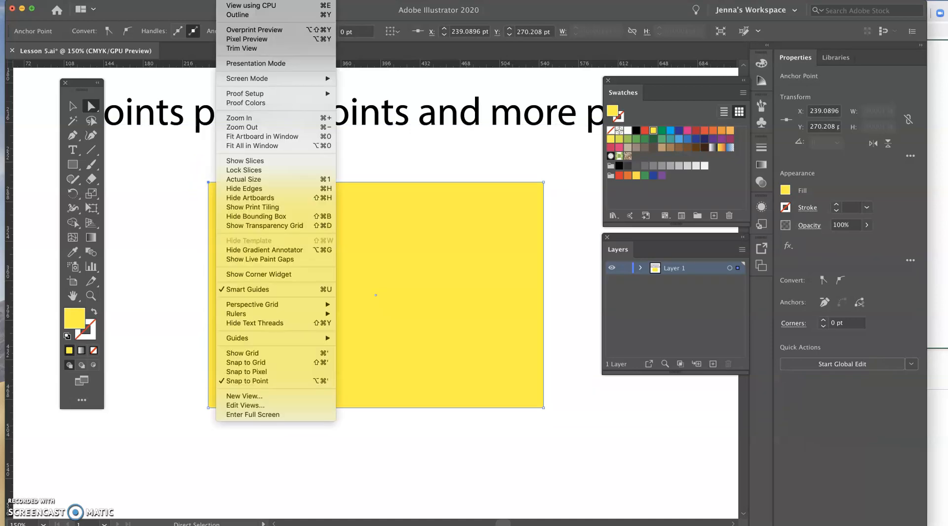
click(266, 271)
drag(216, 189, 291, 257)
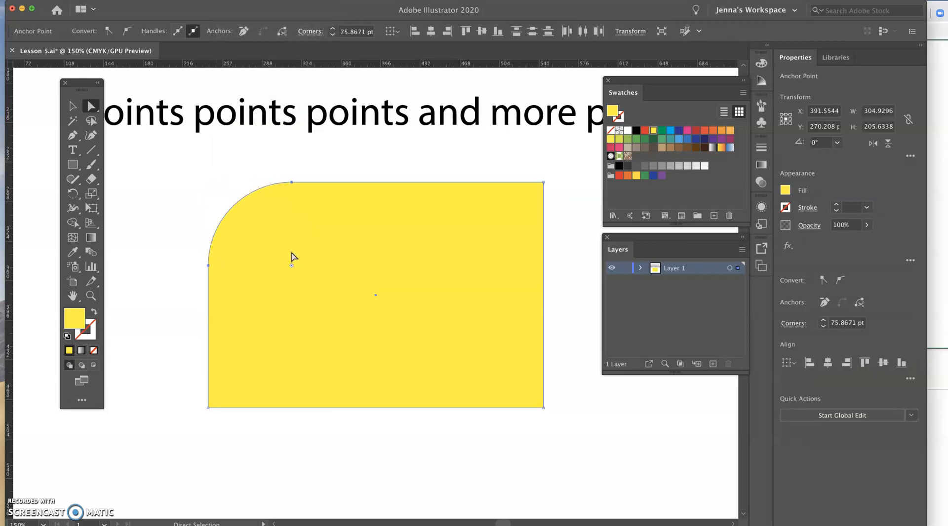
key(super+z)
Move only the rectangle's upper-left anchor point outward to about X 195 pt, Y 249 pt.
click(211, 186)
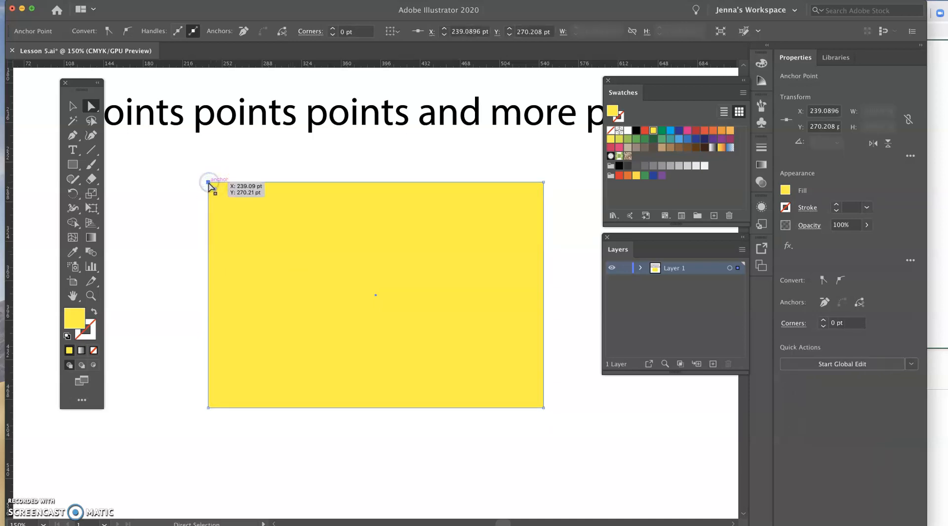
drag(209, 184, 160, 161)
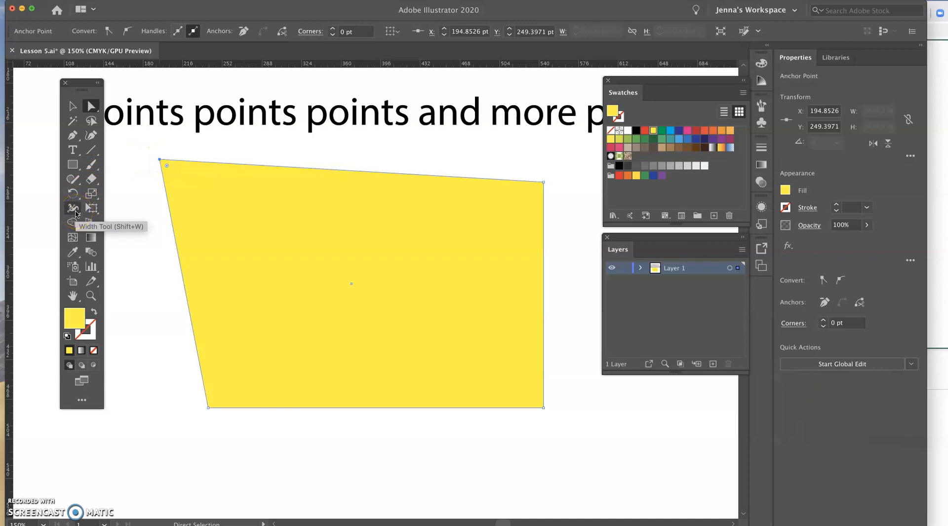
Tear off the Pen tool group as a floating palette and place it below the yellow shape.
click(73, 136)
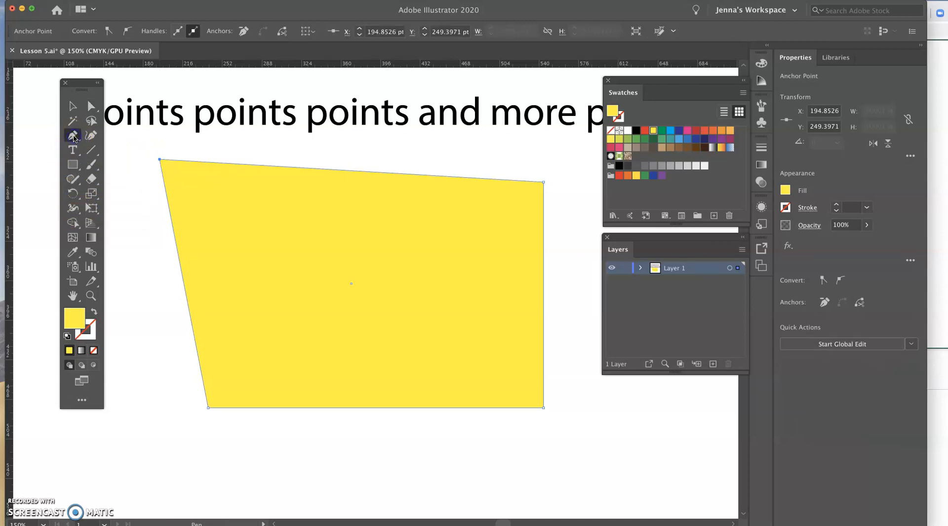
click(73, 136)
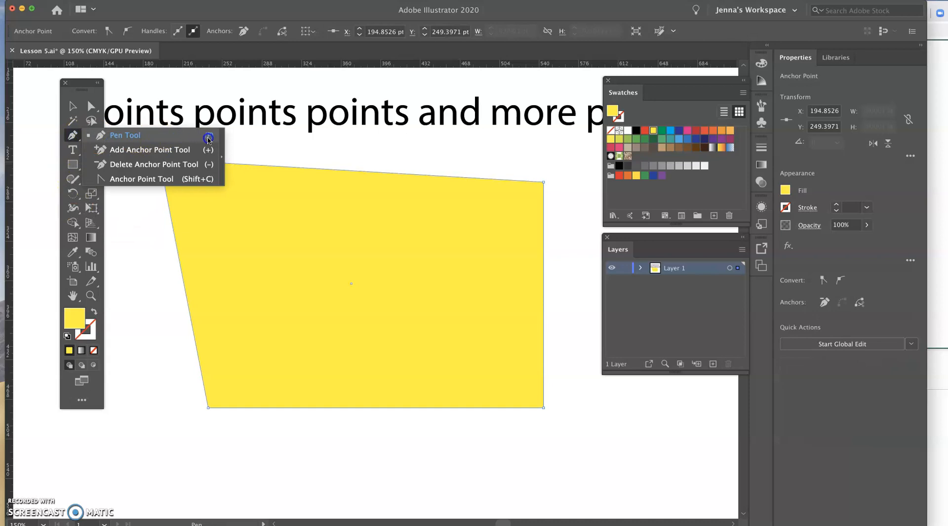
click(223, 141)
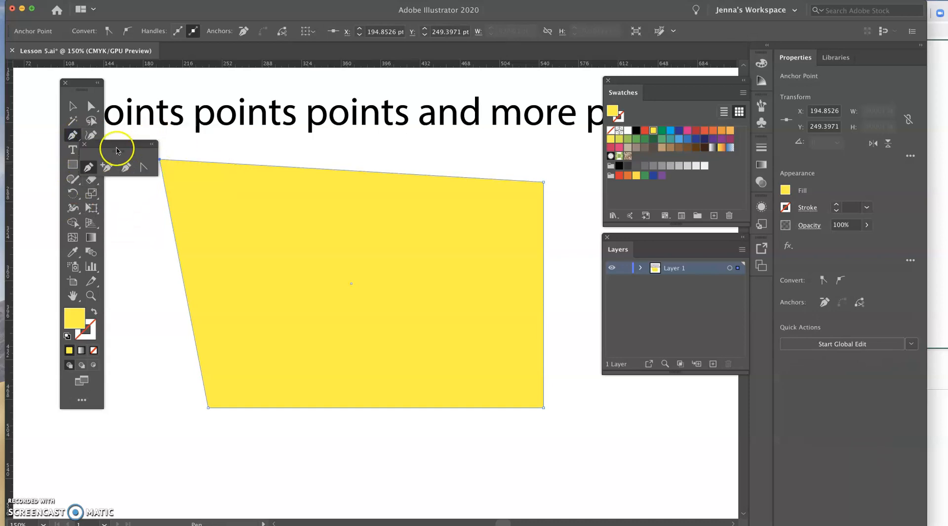
drag(99, 147, 337, 133)
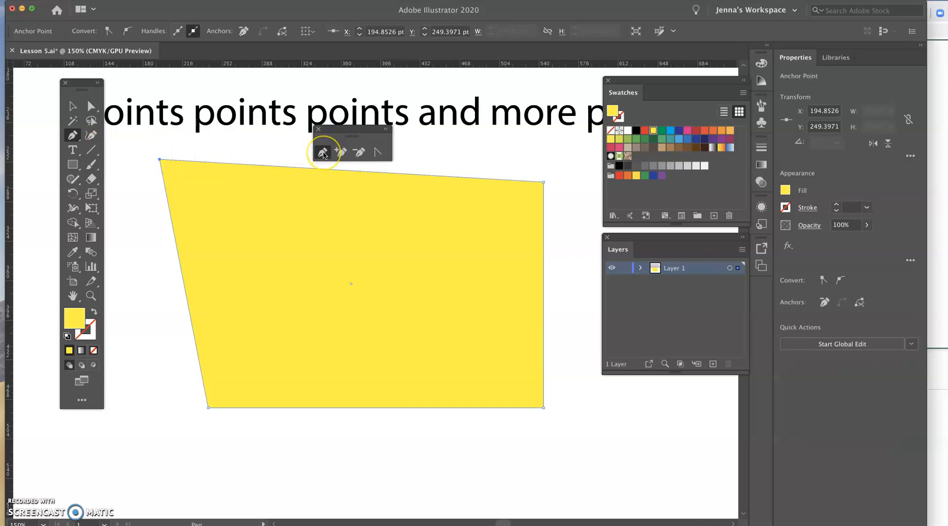
drag(343, 130, 349, 451)
click(348, 475)
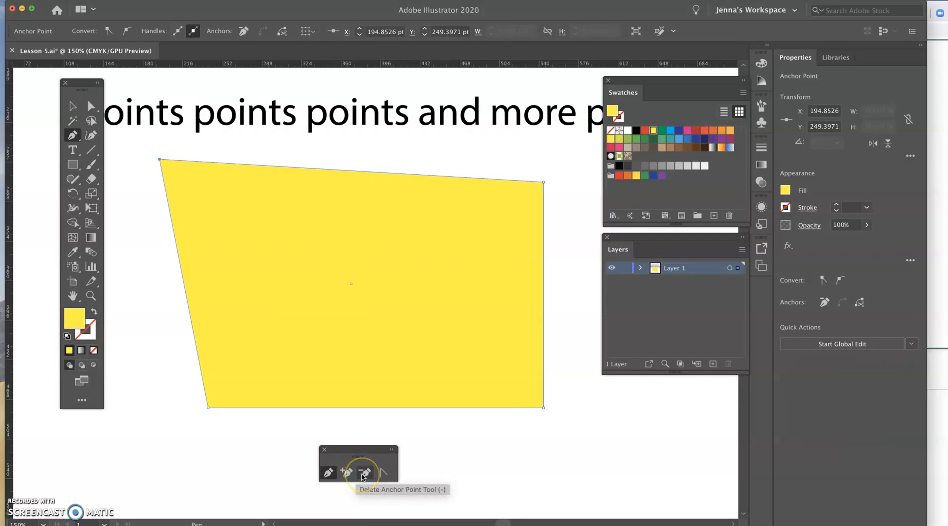
click(379, 475)
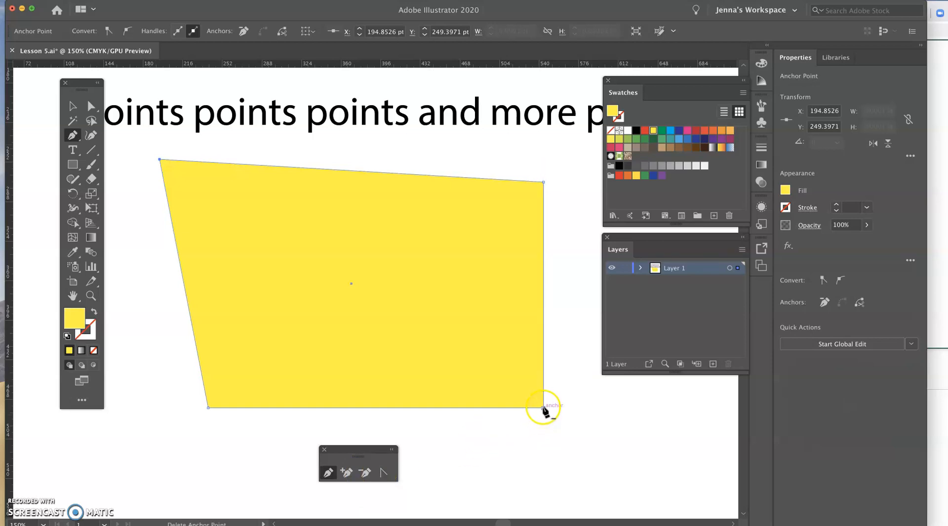
Move the lower-right anchor to about X 570 pt, Y 514 pt, and convert it and the upper-left anchor to smooth curves.
click(91, 106)
click(542, 408)
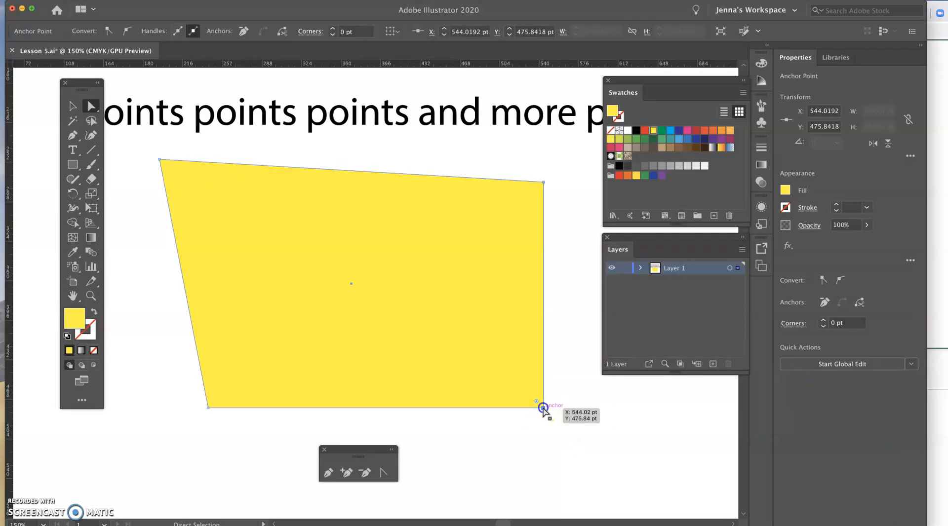
drag(543, 407, 410, 481)
click(386, 474)
click(470, 485)
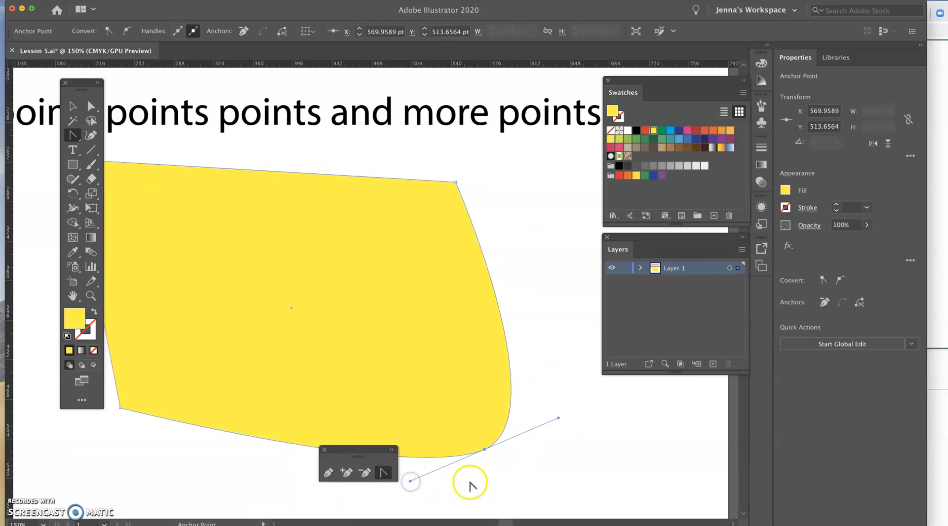
scroll(470, 485, left, 4)
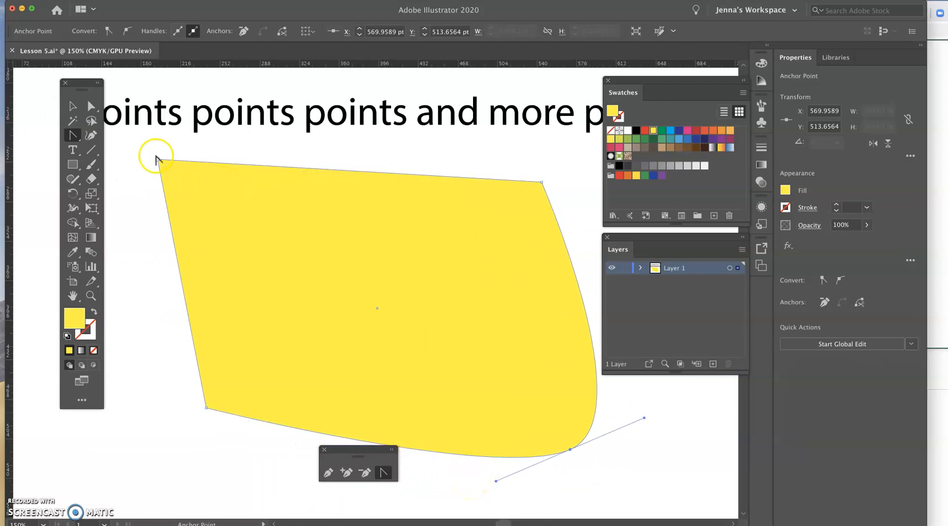
drag(158, 159, 188, 116)
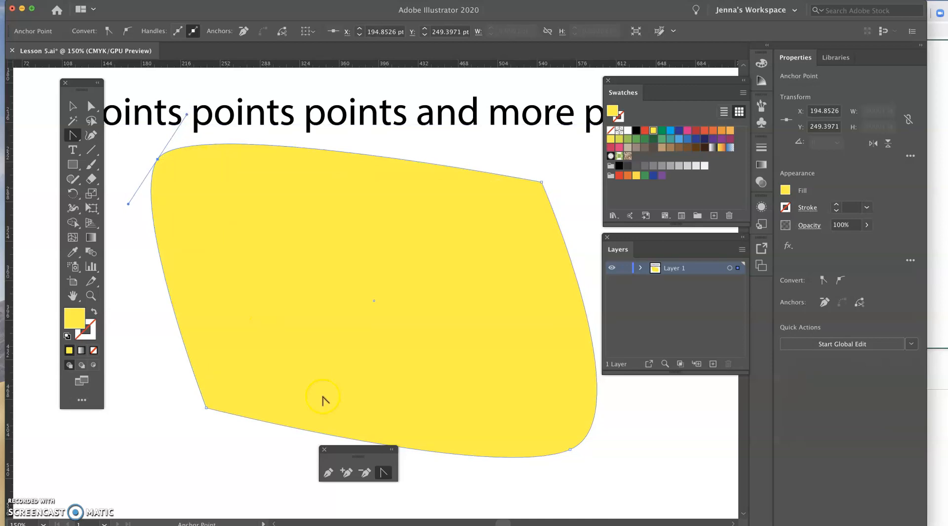
Delete the upper-right and lower-left anchor points so only the two smooth anchors define the yellow shape.
click(366, 474)
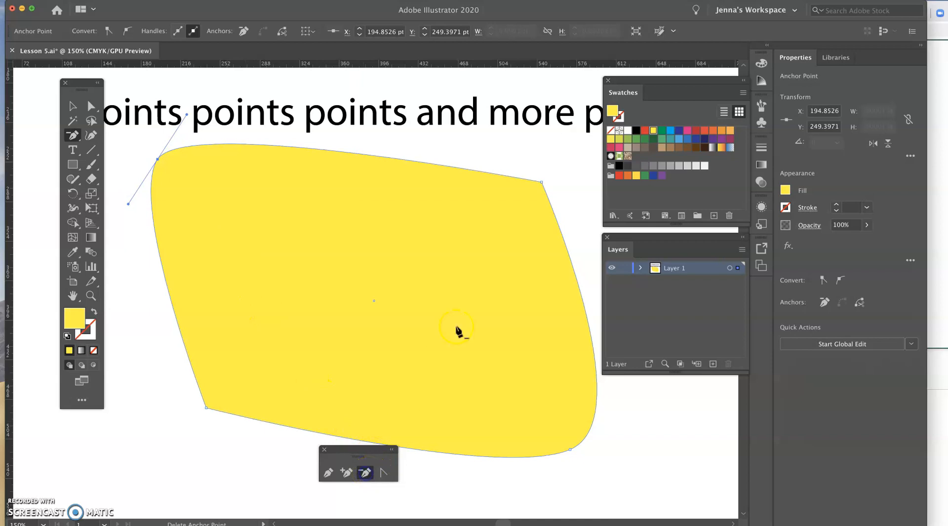
click(541, 183)
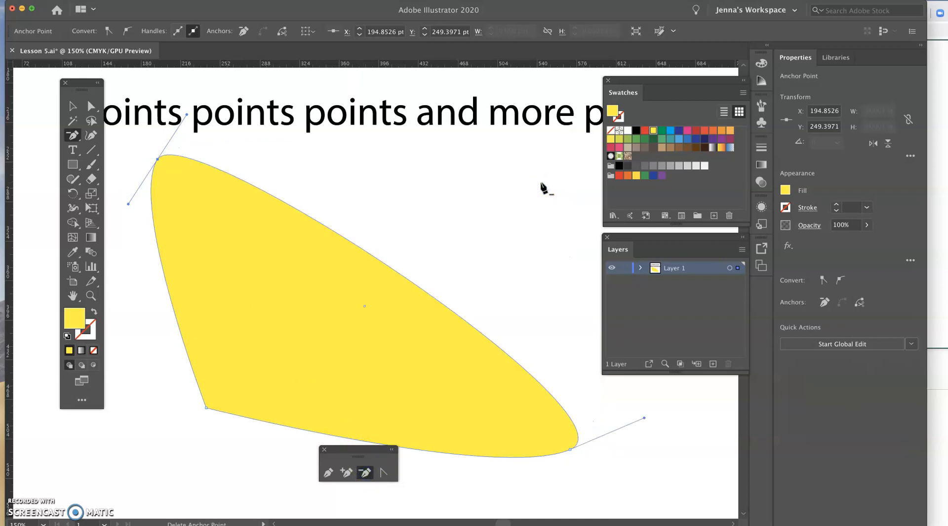
click(207, 408)
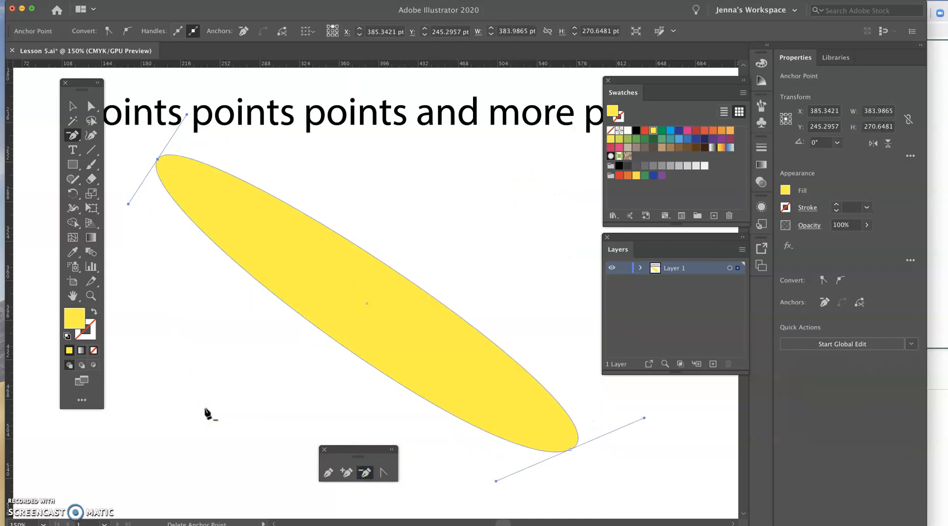
Add an anchor point midway along the shape's upper edge and pull its handles diagonally to form an S-shaped curve.
click(346, 473)
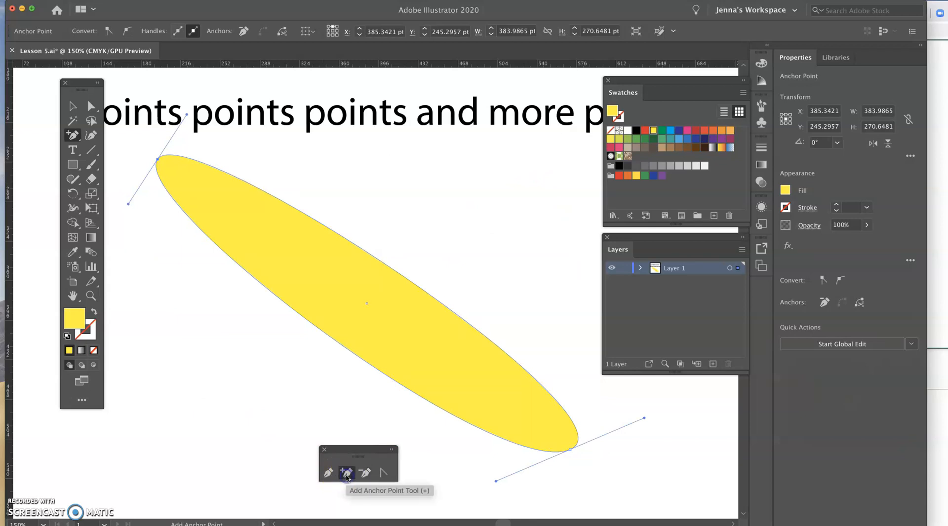
click(392, 269)
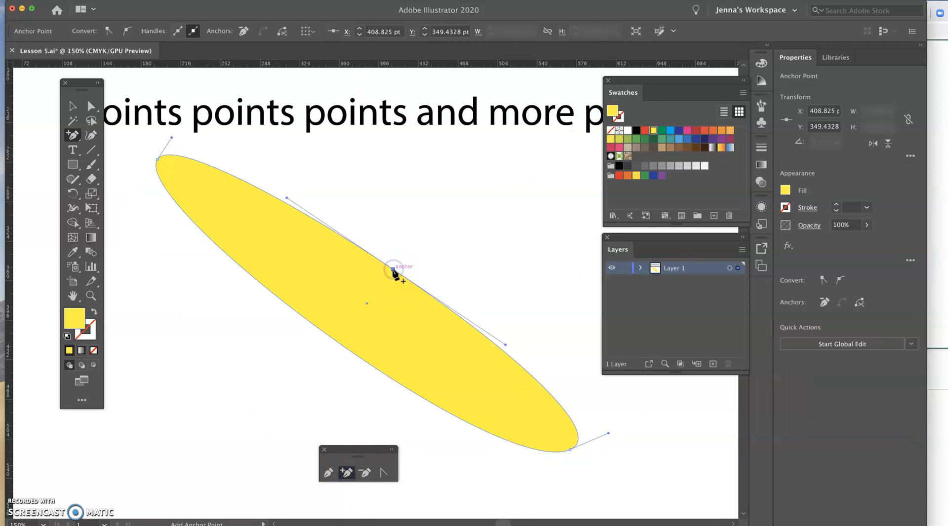
click(383, 473)
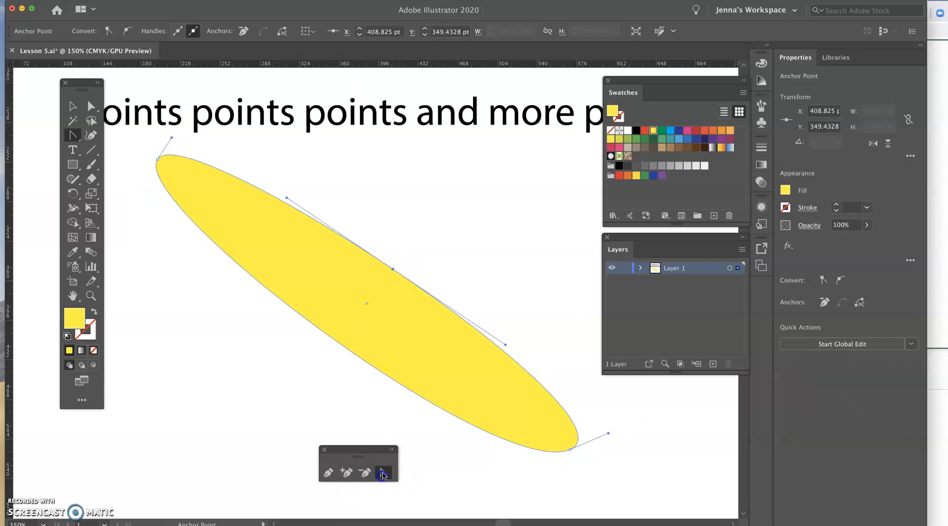
click(392, 269)
drag(393, 269, 436, 222)
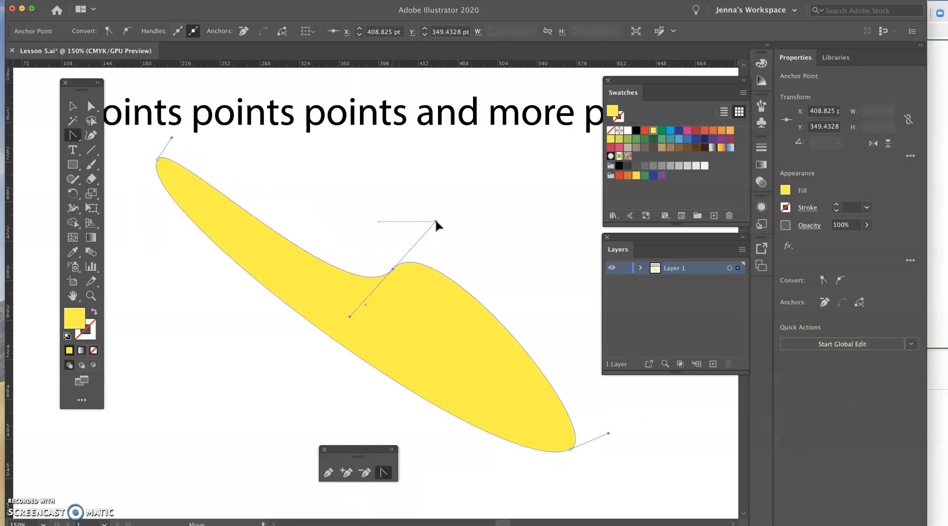
drag(436, 222, 436, 221)
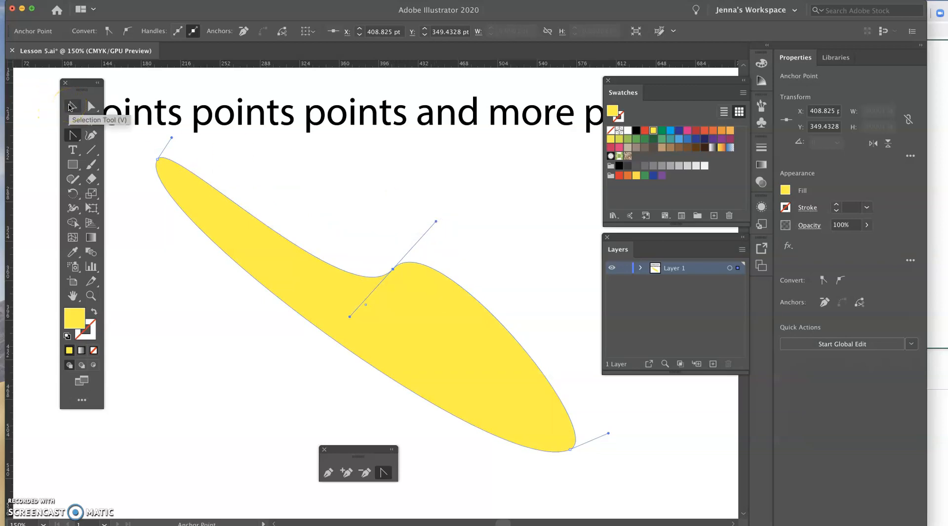
Create a new Print document from the Letter preset in landscape orientation, 792 x 612 pt.
click(69, 27)
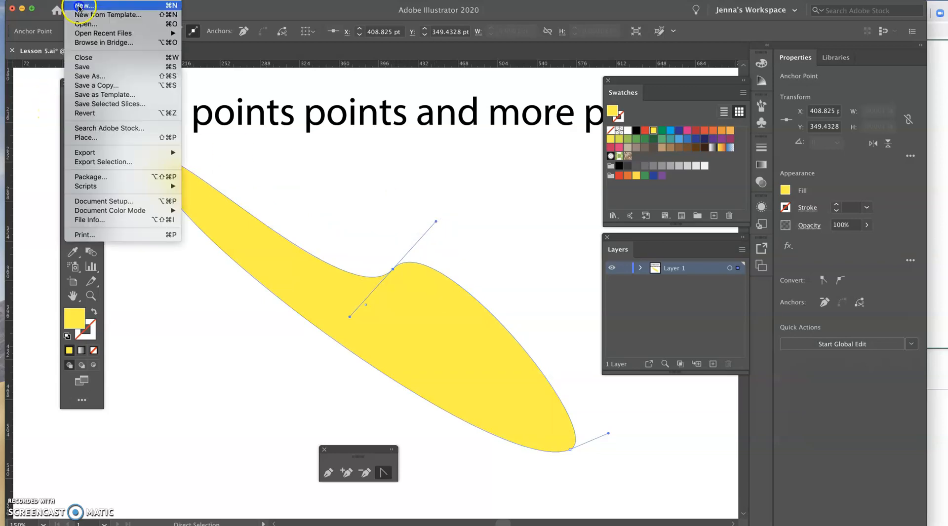
click(80, 8)
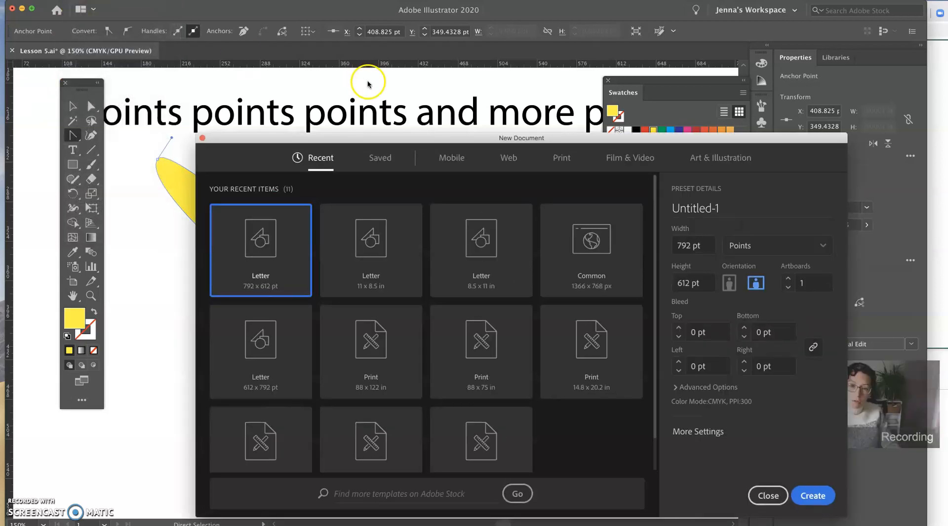
click(557, 159)
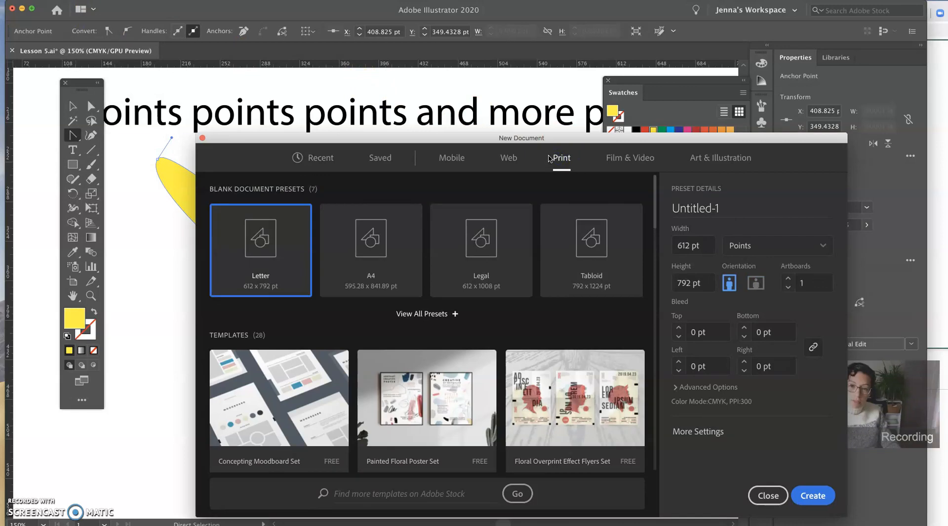
click(756, 283)
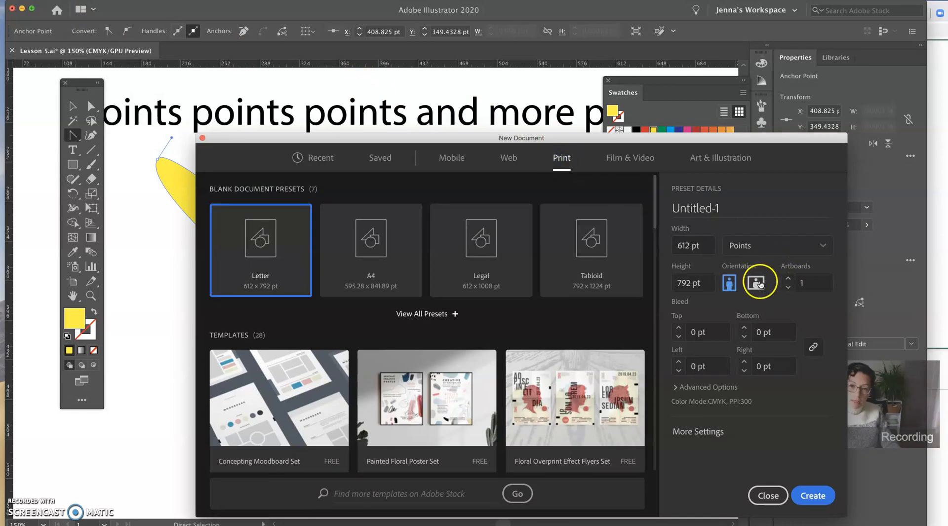
click(759, 252)
click(766, 308)
click(812, 495)
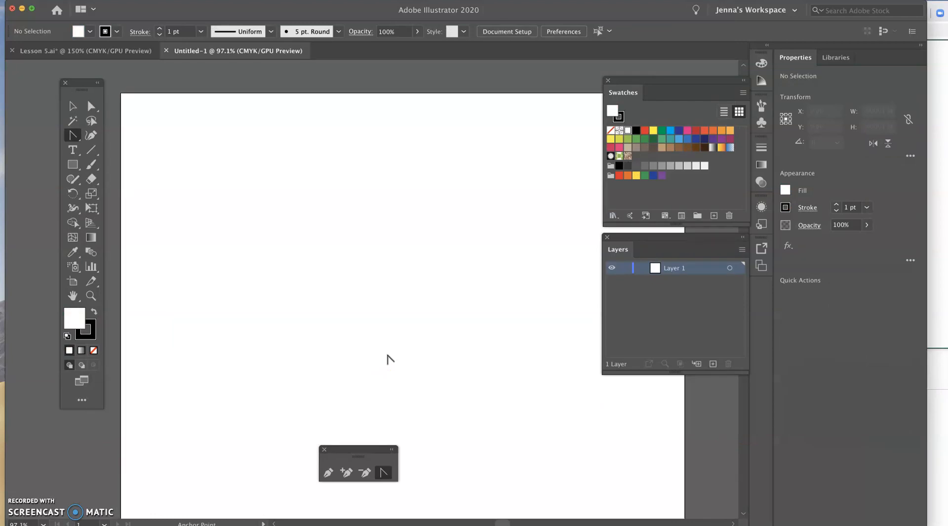
Draw a rectangle about 265 by 175 pt in the artboard's upper-left area and select its upper-left anchor point.
click(76, 169)
drag(221, 164, 410, 290)
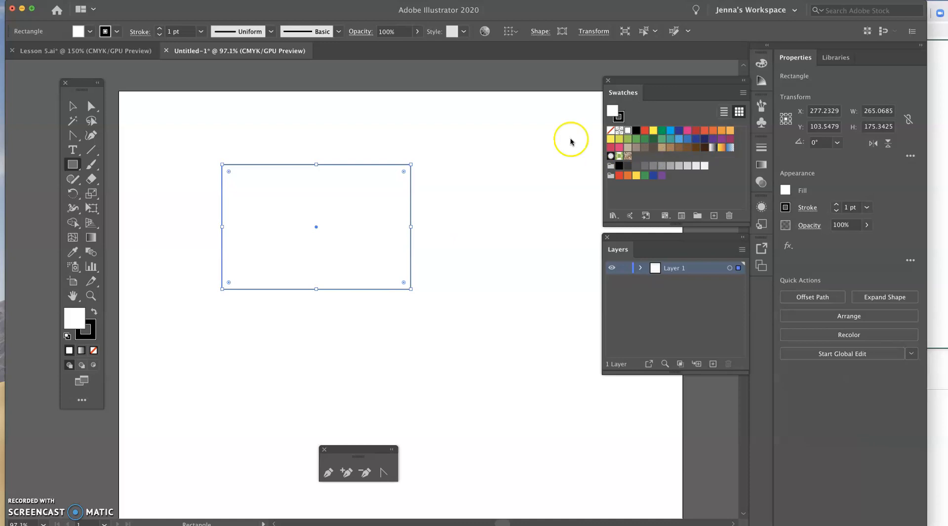
click(93, 109)
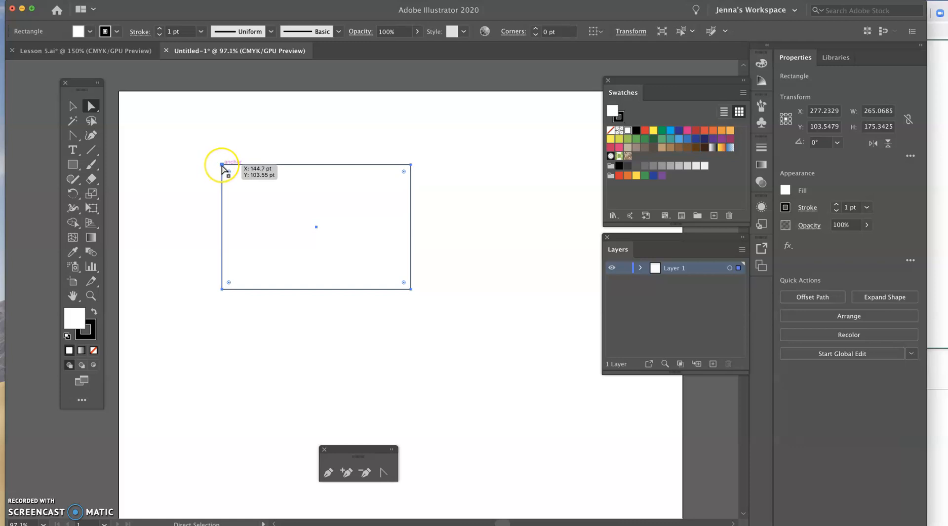
click(221, 164)
Use the Anchor Point tool to pull handles down and left from the upper-left anchor, twisting the path into a loop.
click(383, 473)
click(300, 267)
drag(222, 165, 169, 257)
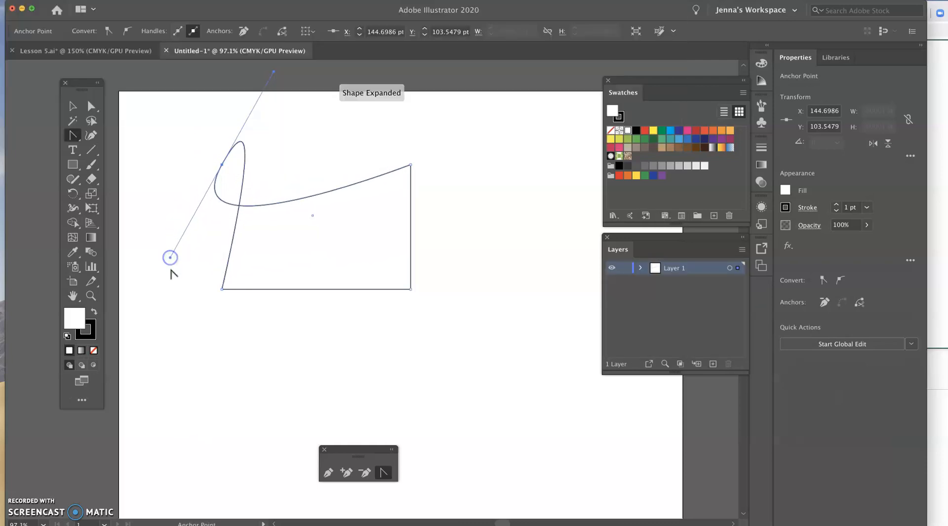
Fill the shape with muted green and pull the upper-left anchor's handles up and right into an untwisted, rounded curve.
click(661, 140)
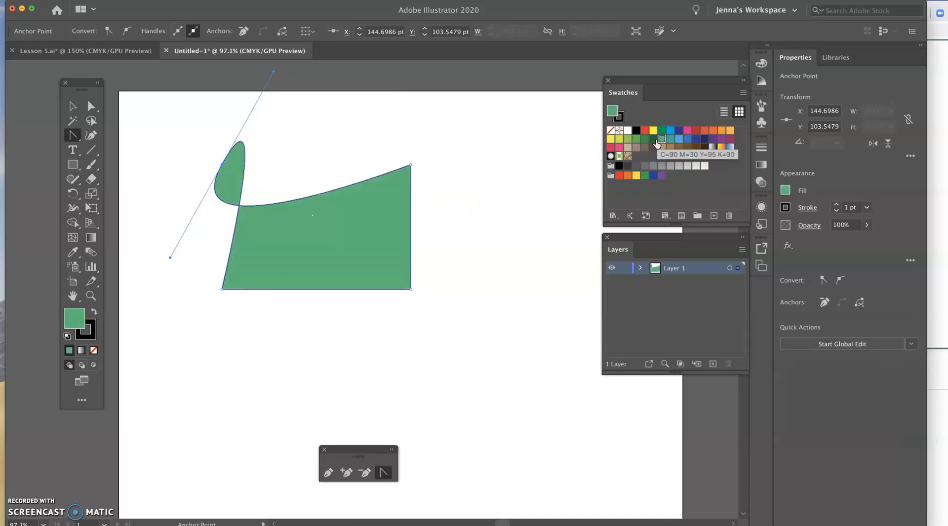
click(221, 166)
drag(221, 166, 267, 113)
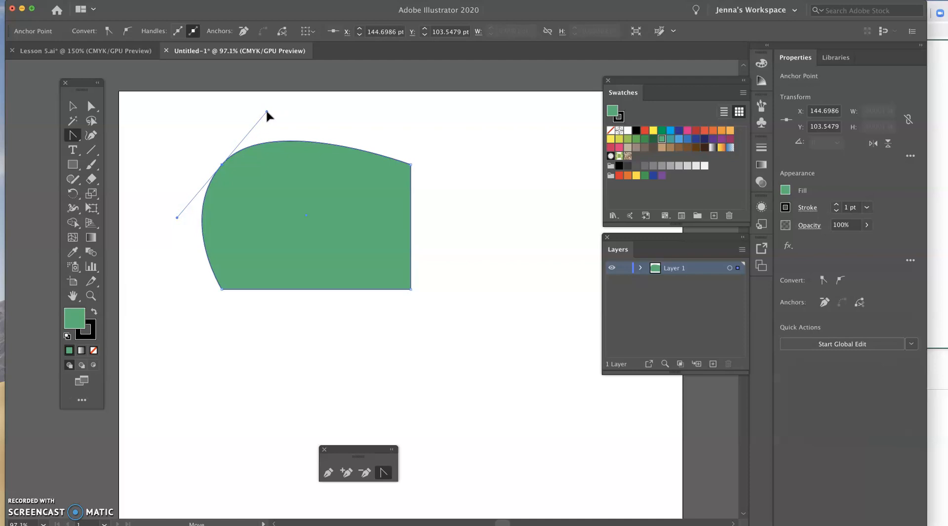
Try bending the green shape's upper edge inward by moving the upper-left anchor's upper handle down independently, undoing each attempt.
drag(267, 113, 244, 279)
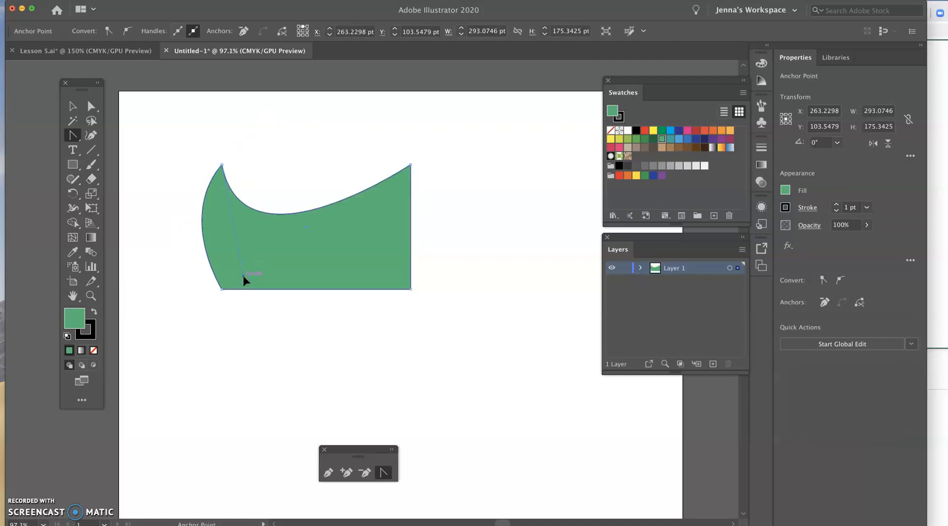
key(super+z)
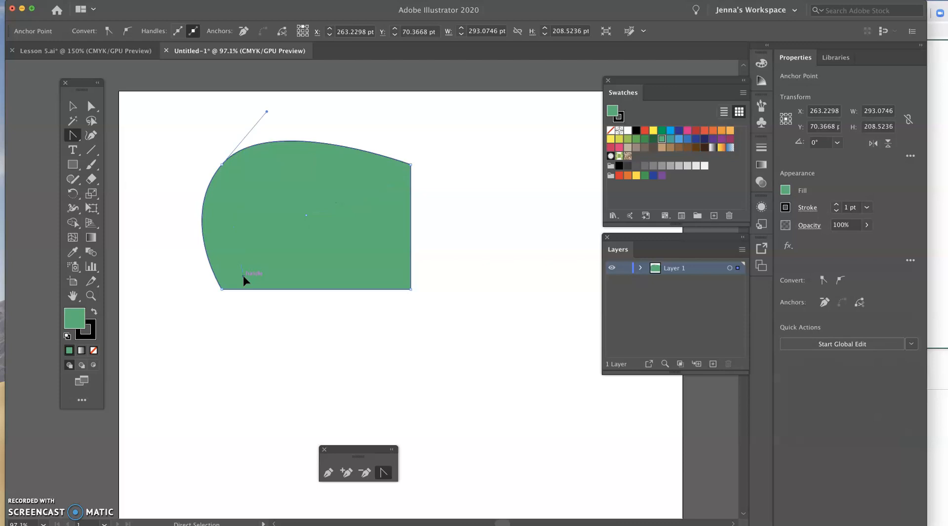
click(222, 165)
drag(223, 164, 263, 123)
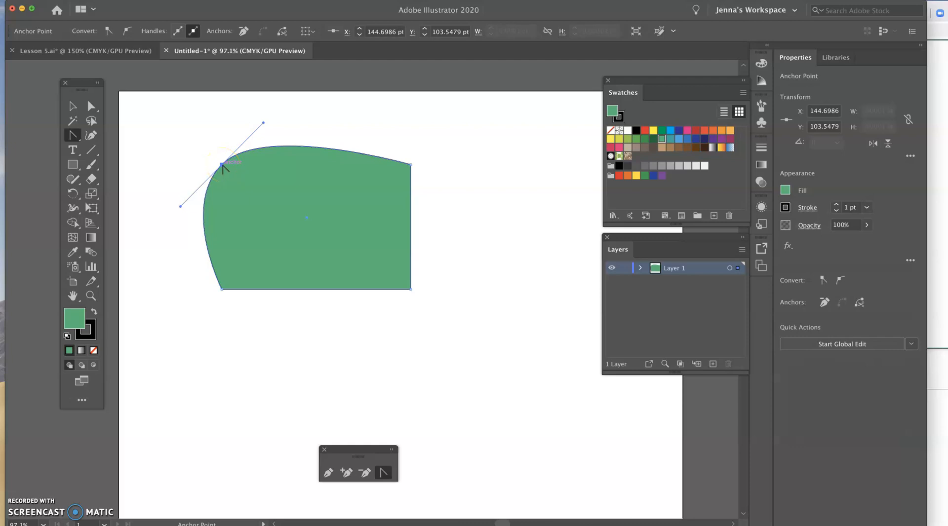
drag(263, 123, 265, 172)
drag(261, 245, 327, 316)
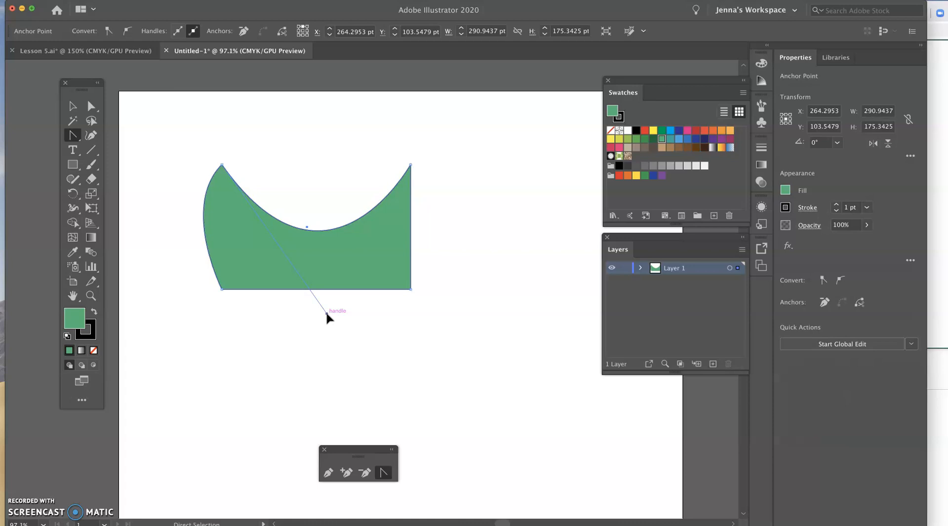
key(super+z)
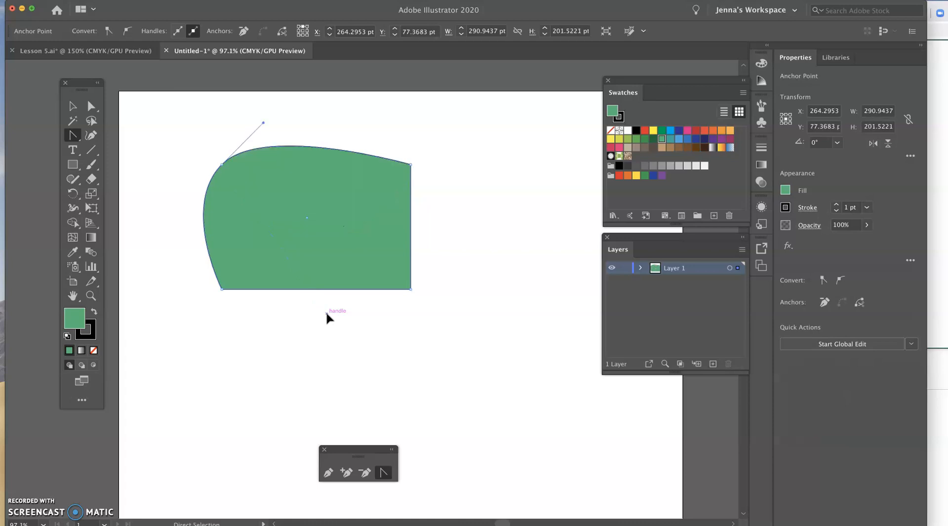
Undo the earlier edits until the green shape is gone and the artboard is empty.
click(73, 106)
click(78, 108)
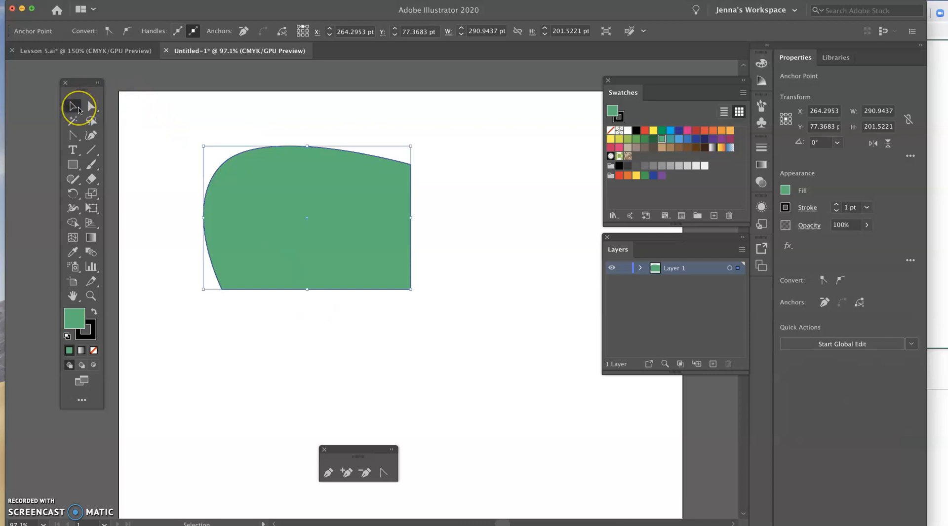
key(super+z)
key(super+z)
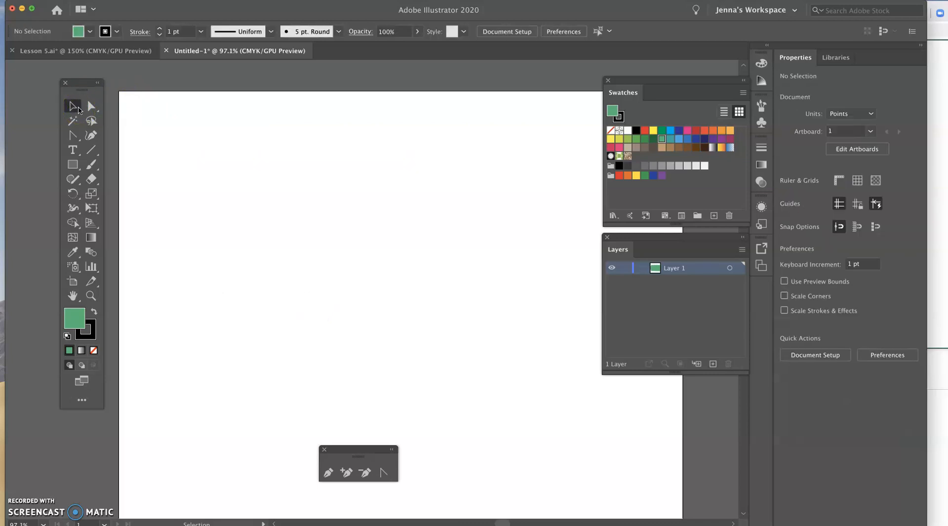
Draw a green circle about 216 pt in diameter and move it lower in the artboard's upper-left area.
click(80, 143)
drag(69, 168, 129, 192)
drag(357, 263, 203, 156)
click(72, 106)
drag(259, 167, 262, 227)
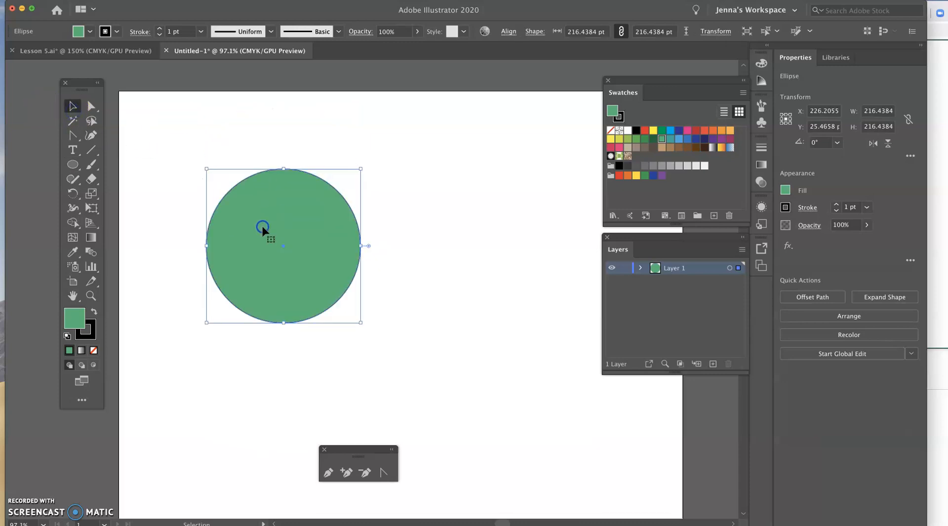
Try carving a large crescent out of the circle's upper-right side with the Eraser tool, and undo it.
click(96, 181)
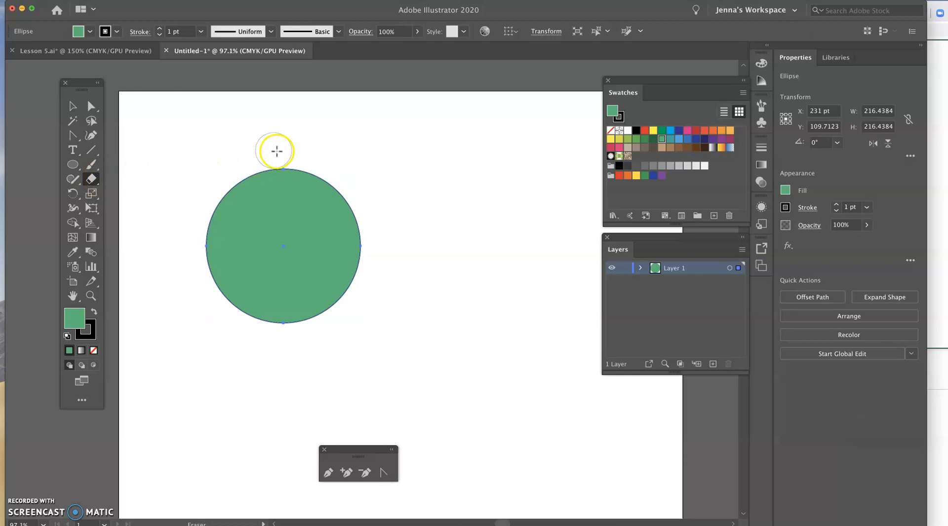
mouse_move(313, 162)
mouse_down()
mouse_move(288, 182)
mouse_move(294, 207)
mouse_move(341, 252)
mouse_move(375, 235)
mouse_move(332, 192)
mouse_up()
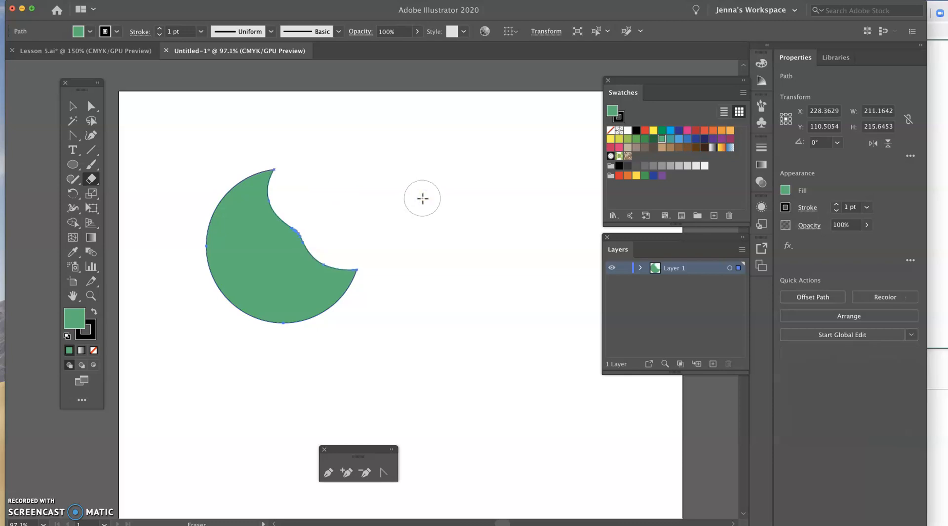
click(100, 0)
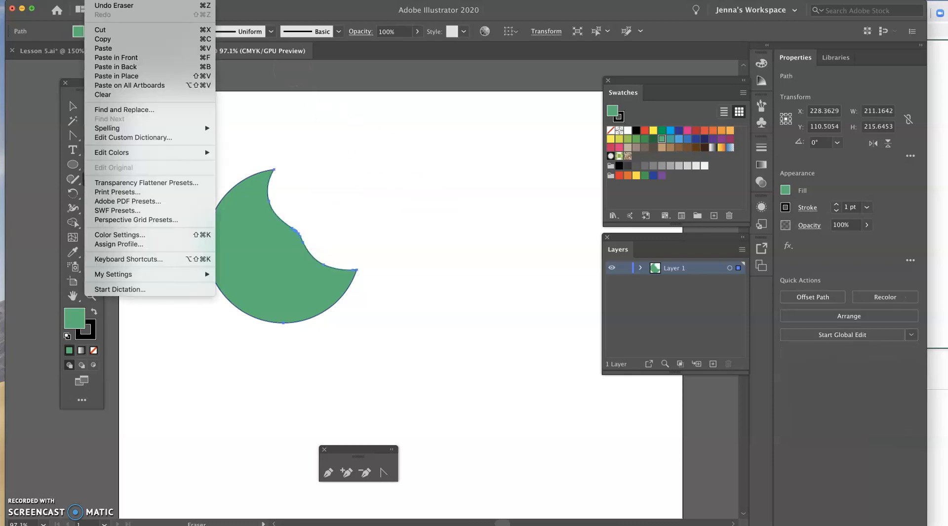
click(102, 8)
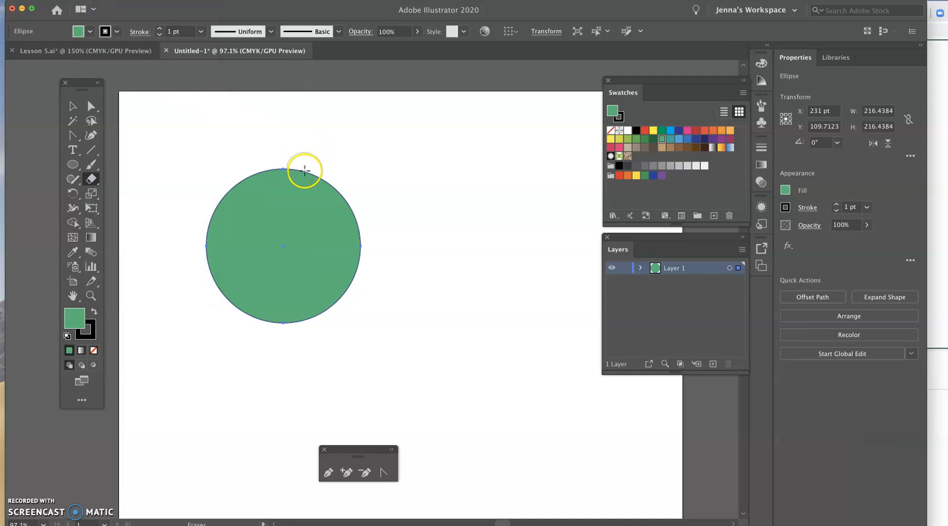
Erase three small overlapping bites from the circle's upper-right edge with the Eraser tool and fill the shape with light tan.
mouse_move(302, 178)
mouse_down()
mouse_move(354, 148)
mouse_move(351, 181)
mouse_move(321, 202)
mouse_up()
mouse_move(346, 163)
mouse_down()
mouse_move(345, 210)
mouse_move(345, 186)
mouse_up()
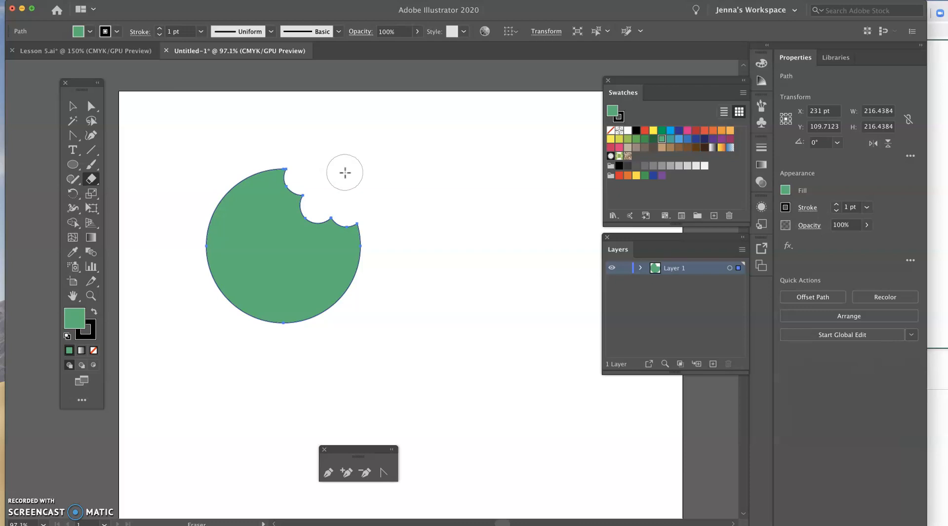
key(super+1)
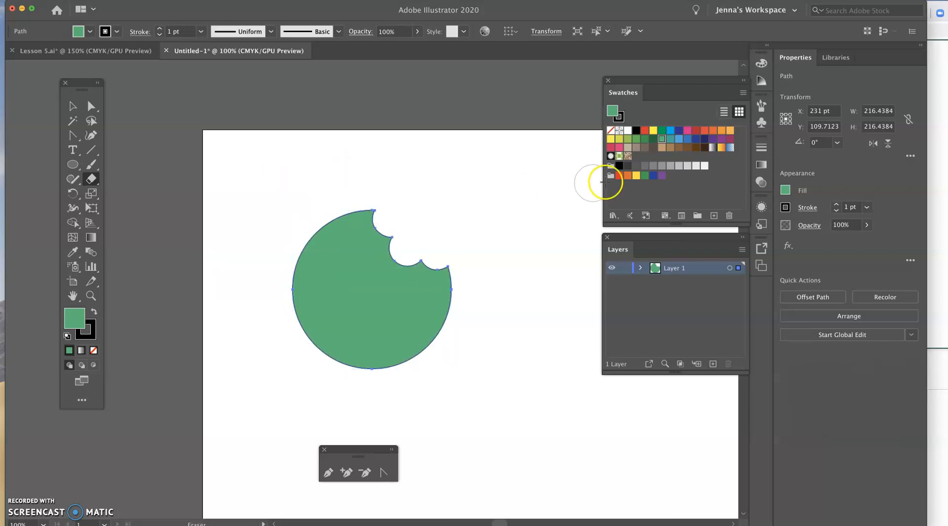
click(669, 148)
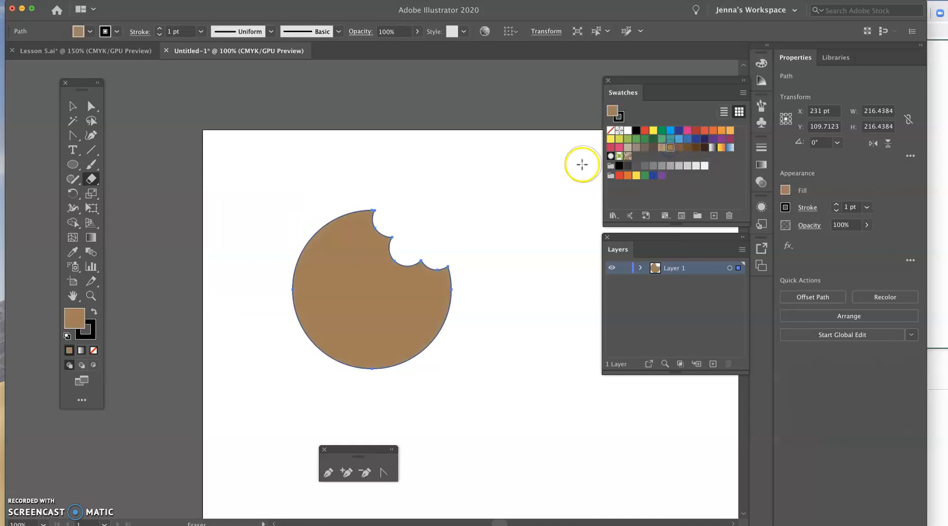
click(662, 147)
scroll(554, 170, right, 5)
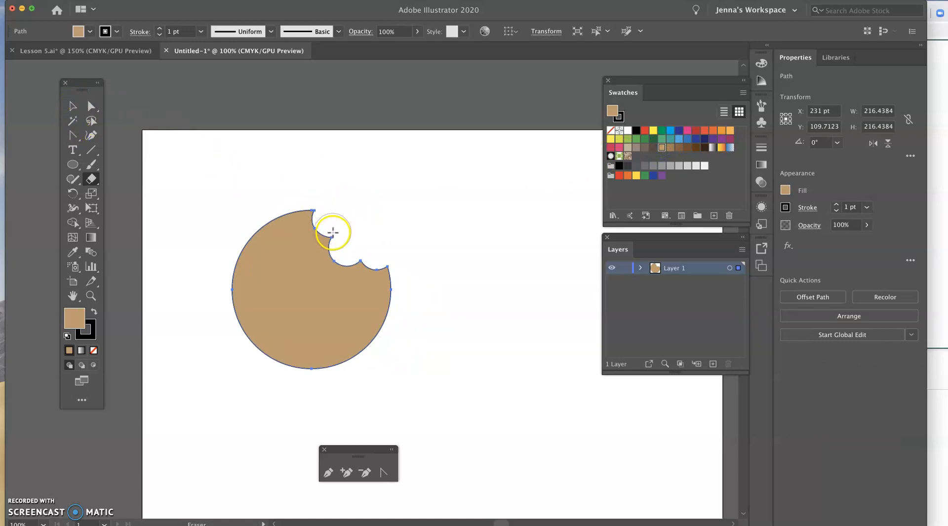
mouse_move(335, 264)
mouse_down()
mouse_move(360, 256)
mouse_move(368, 270)
mouse_move(390, 270)
mouse_up()
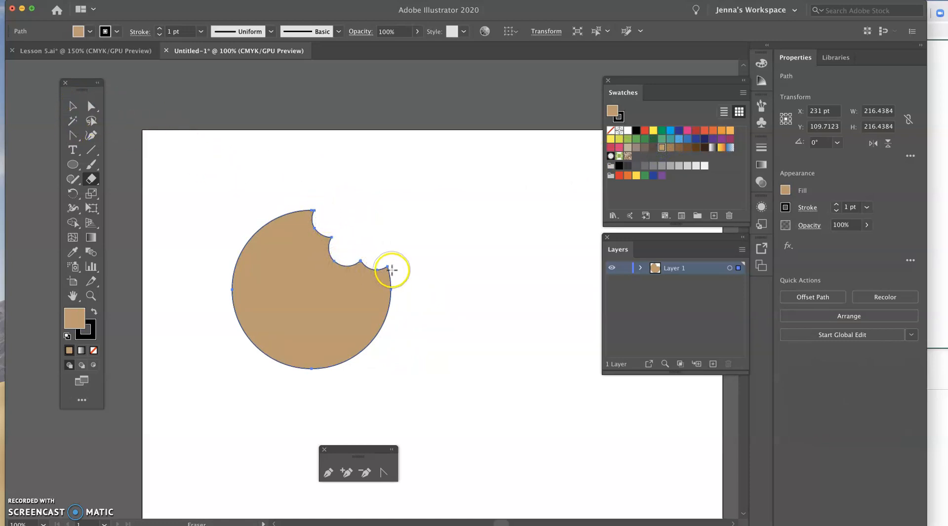
Use the Pen tool beside the cookie to draw a curved path from a top anchor around the left side to the bottom.
click(329, 474)
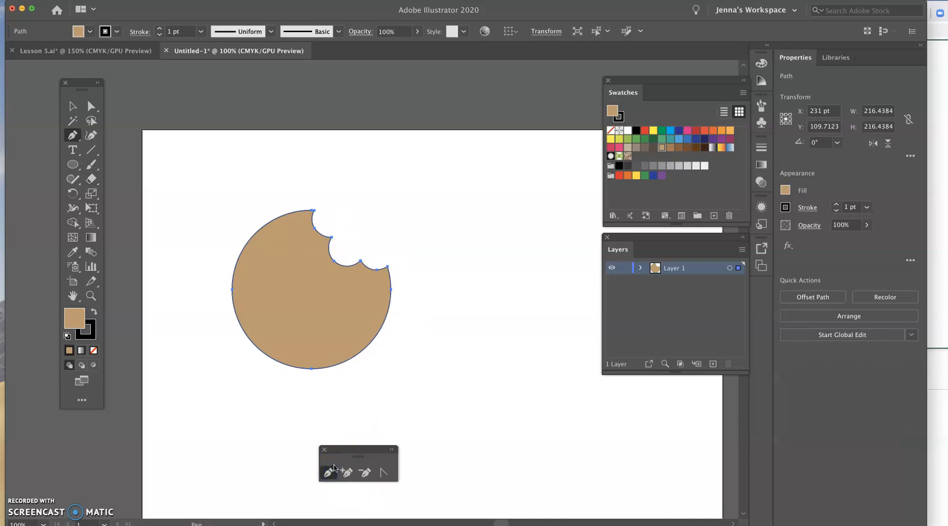
scroll(402, 392, right, 3)
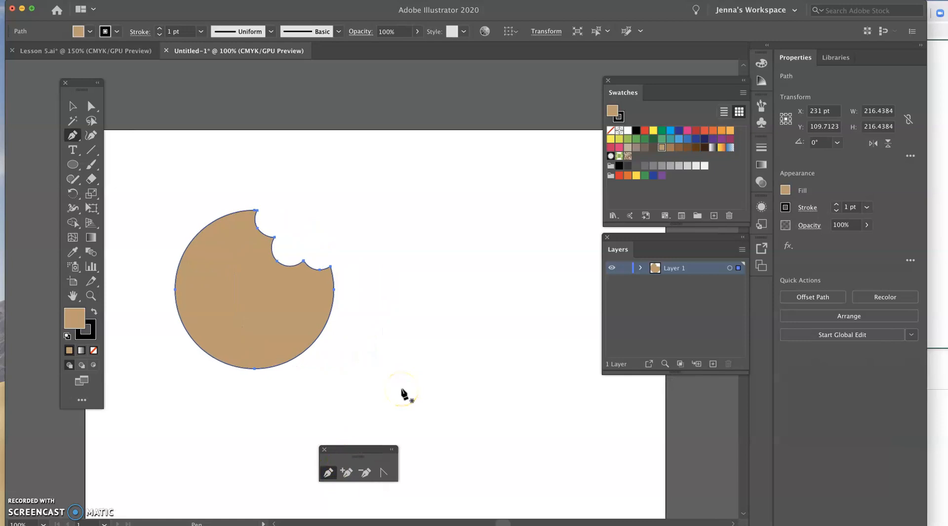
click(473, 210)
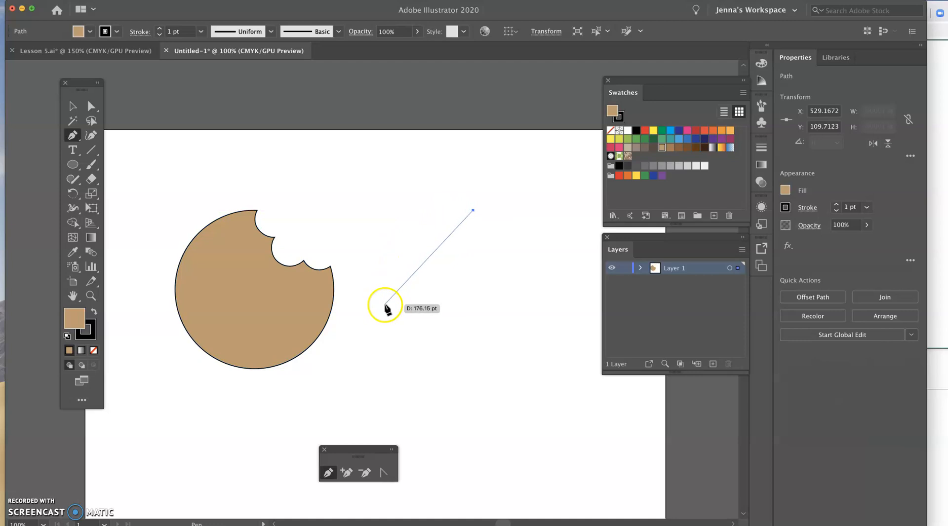
drag(397, 308, 415, 380)
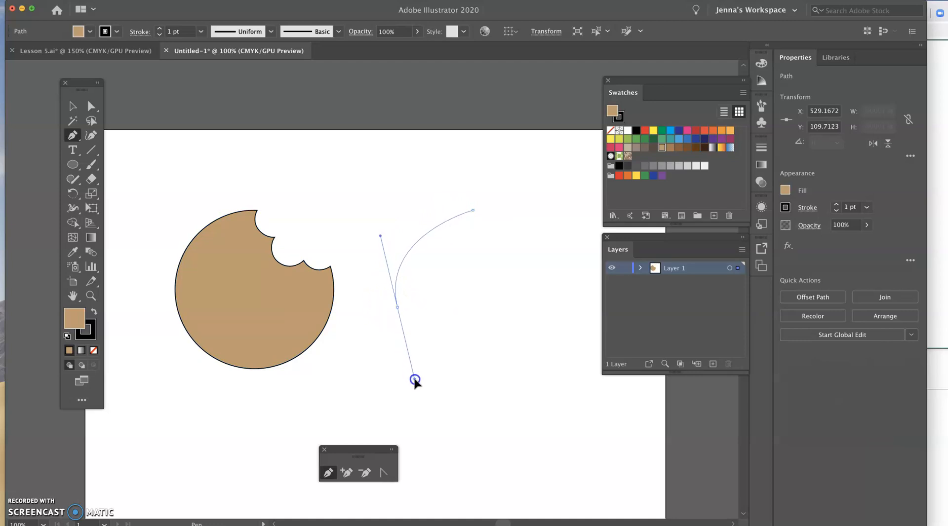
drag(508, 386, 535, 375)
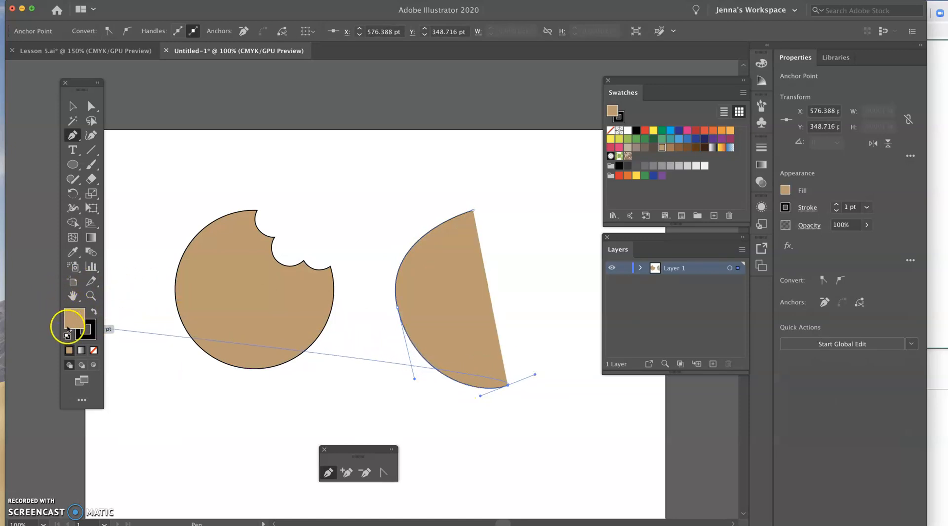
Set the path's fill to None and extend the curve from the bottom up to a smooth anchor on the right side.
click(94, 351)
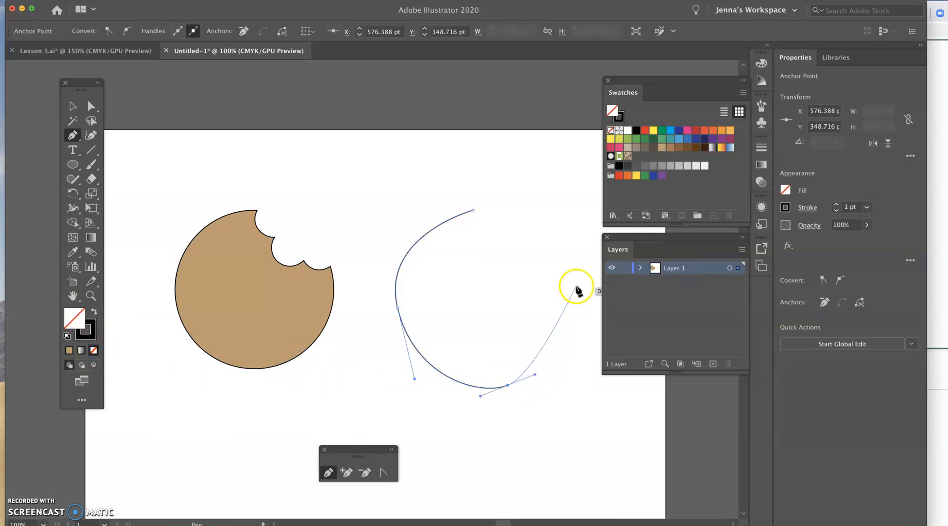
drag(575, 284, 577, 260)
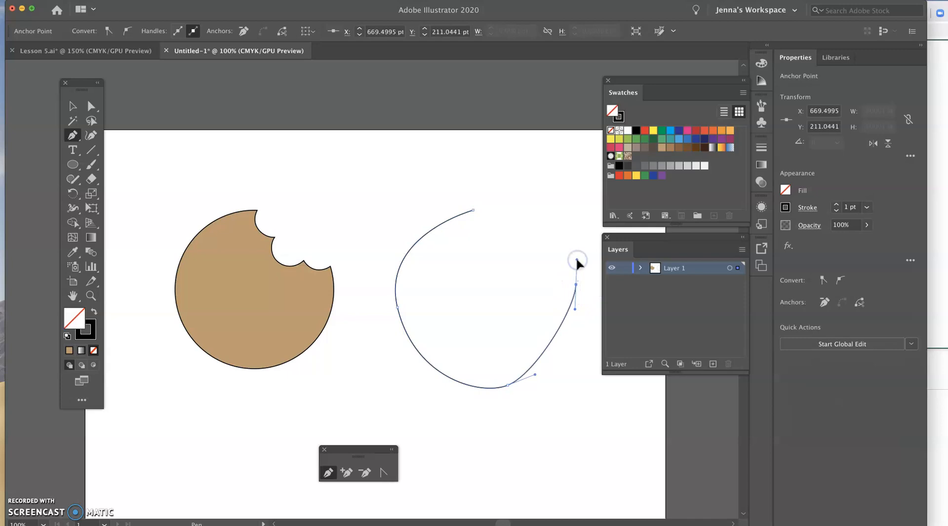
click(577, 261)
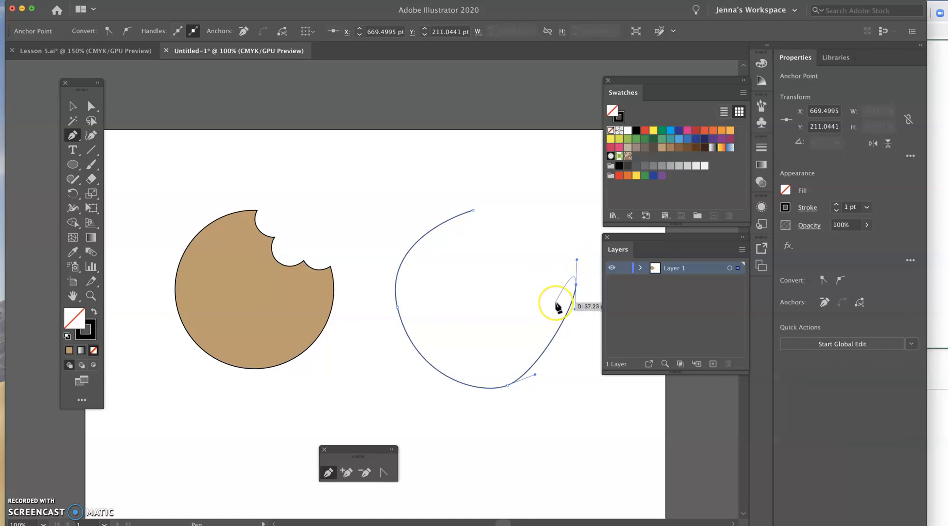
Redirect the right anchor's outgoing handle inward and draw the first small bite curve up to a new anchor.
key(alt)
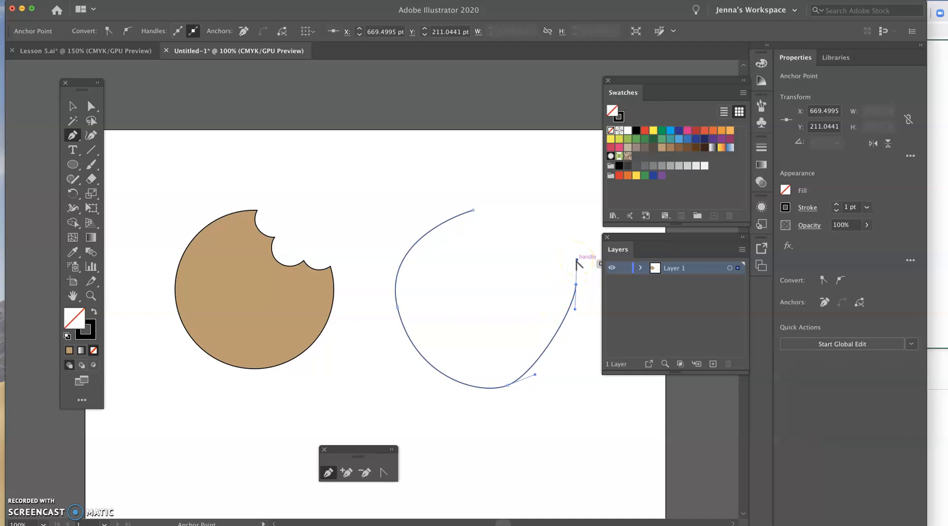
drag(576, 259, 546, 297)
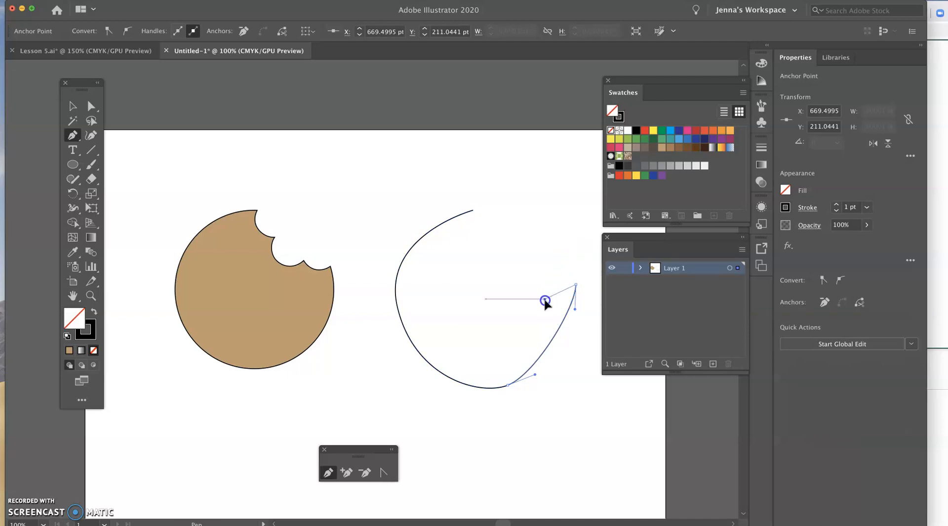
drag(544, 300, 545, 300)
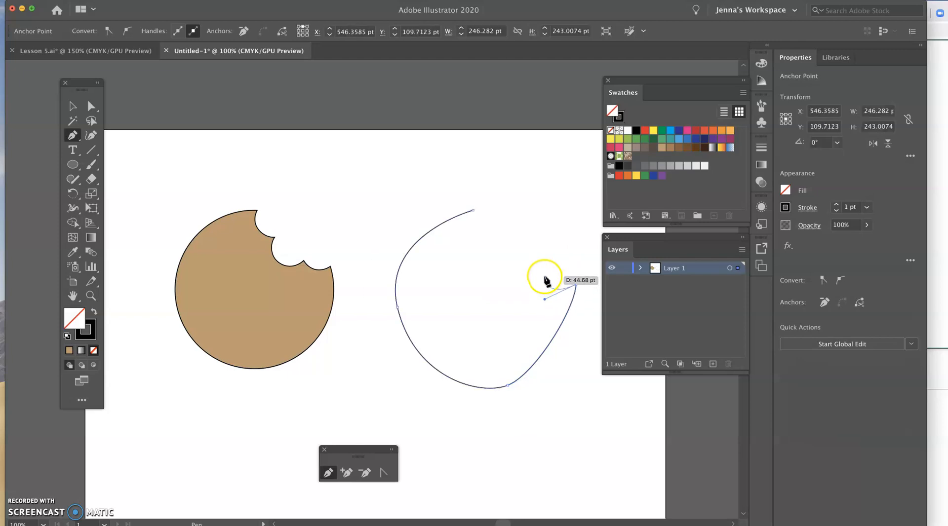
click(543, 279)
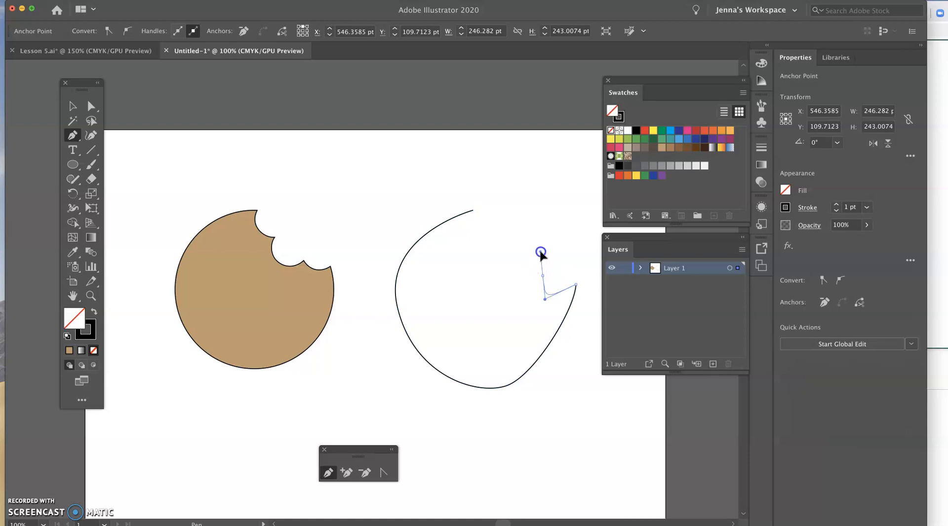
drag(540, 252, 541, 252)
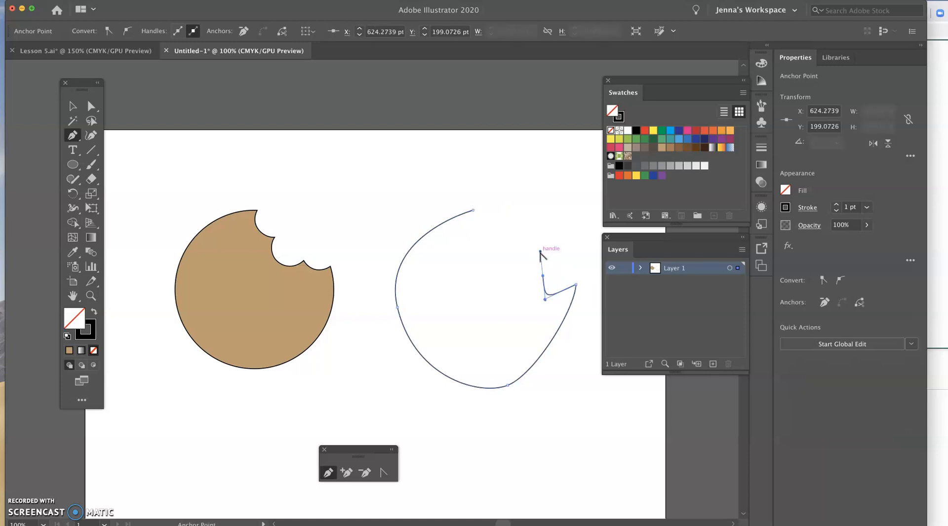
Draw two more bite curves, redirecting each anchor's outgoing handle to the left, and close the path at its starting anchor.
click(526, 255)
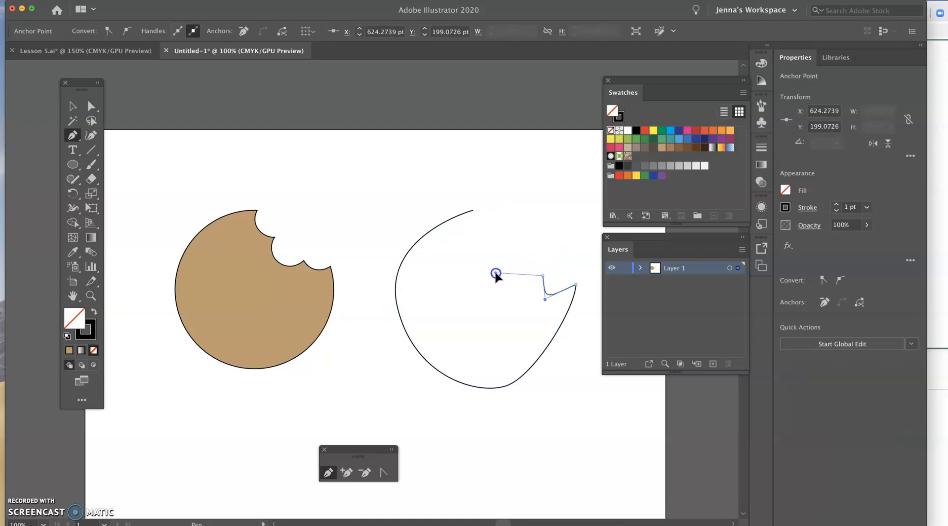
click(500, 232)
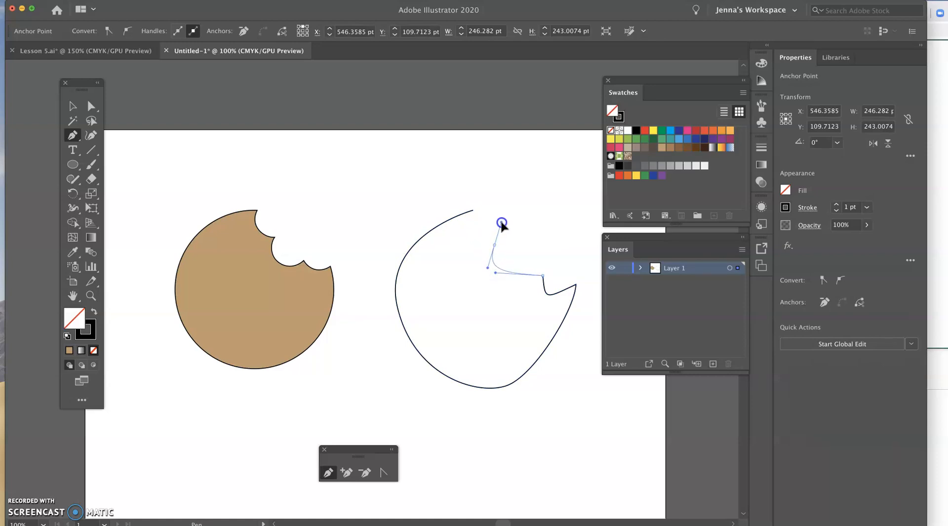
drag(500, 222, 489, 225)
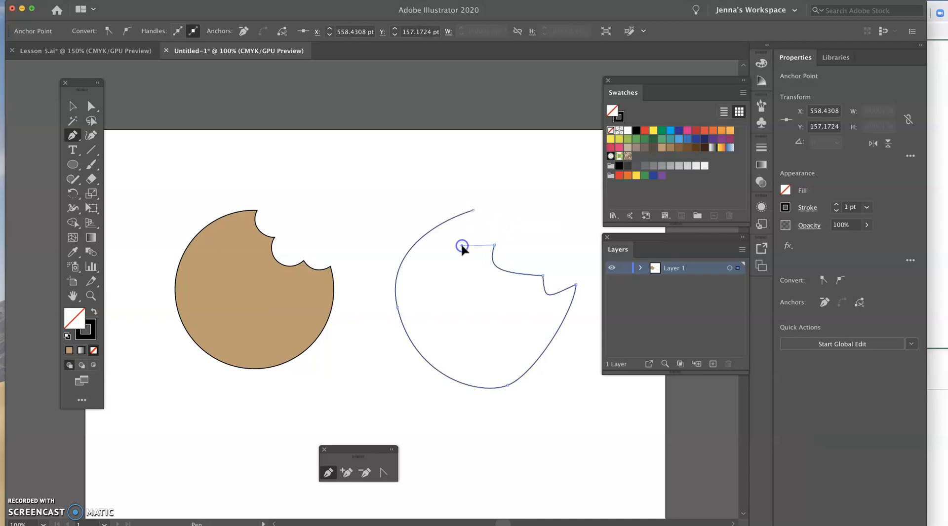
click(473, 211)
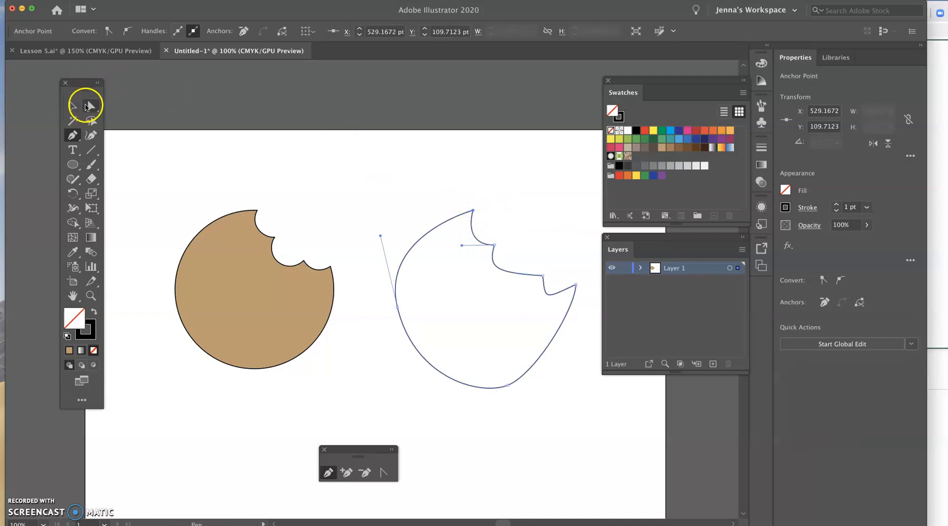
click(91, 106)
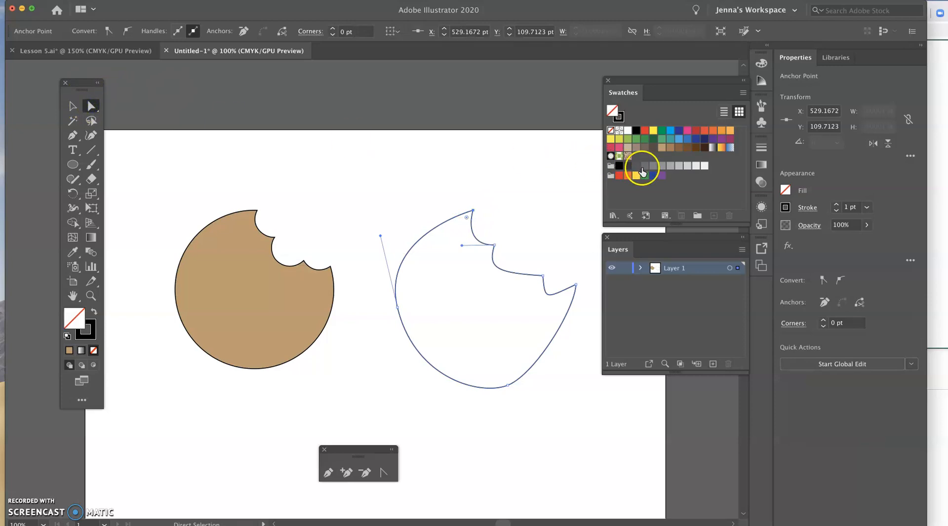
Fill the hand-drawn cookie with the tan swatch, raise its bottom anchor slightly, and adjust the left anchor's lower handle to round the base.
click(662, 148)
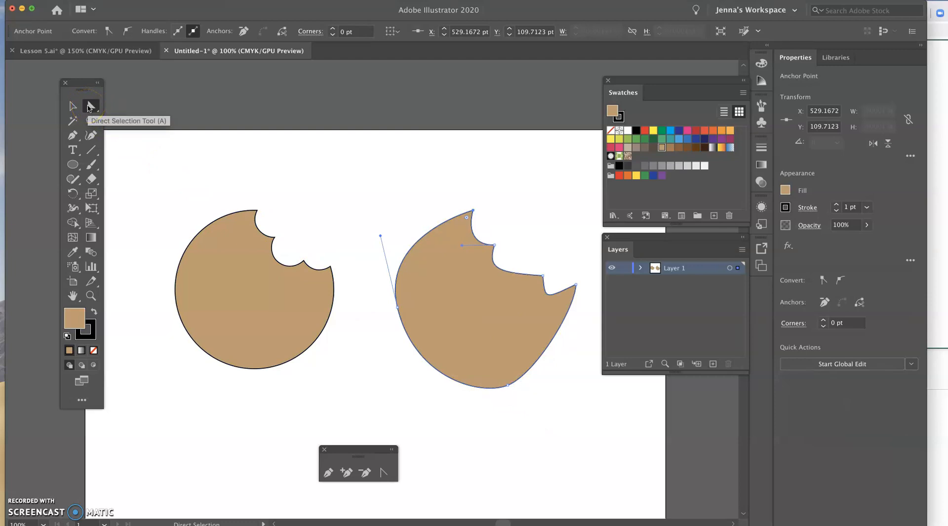
click(507, 385)
drag(507, 385, 509, 370)
drag(414, 379, 419, 375)
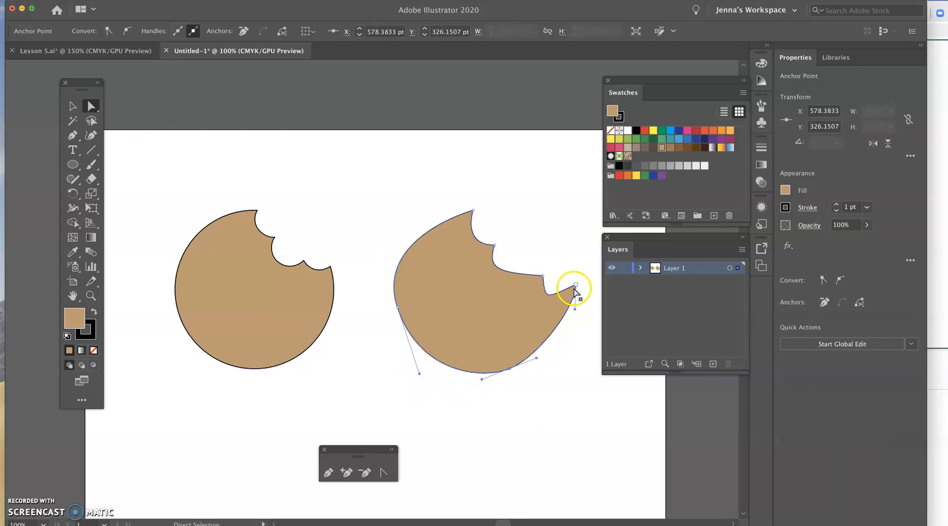
Reposition the hand-drawn cookie's bite corners inward and move its top anchor to the right to even out the bite edge.
drag(576, 286, 525, 277)
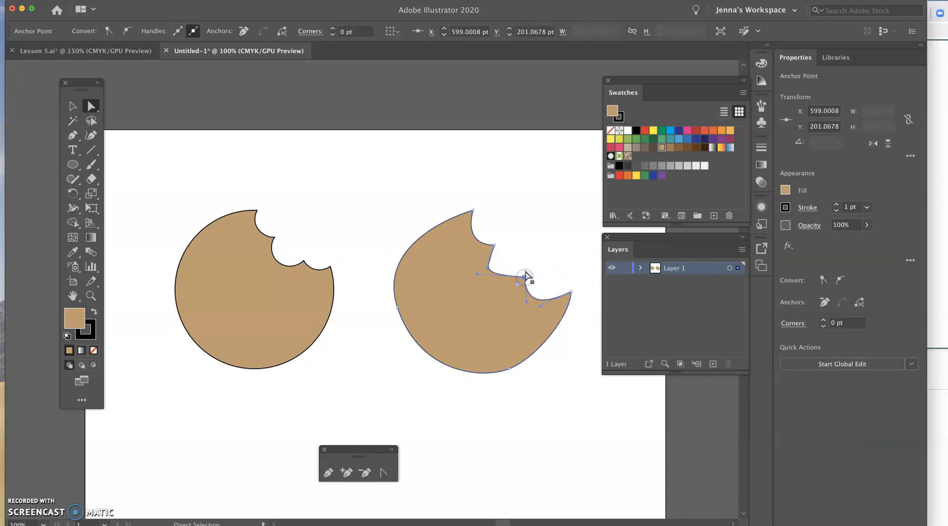
drag(473, 212, 491, 210)
drag(496, 246, 501, 244)
Lengthen the left anchor's upper handle upward to round the hand-drawn cookie's upper-left edge.
click(423, 237)
click(491, 210)
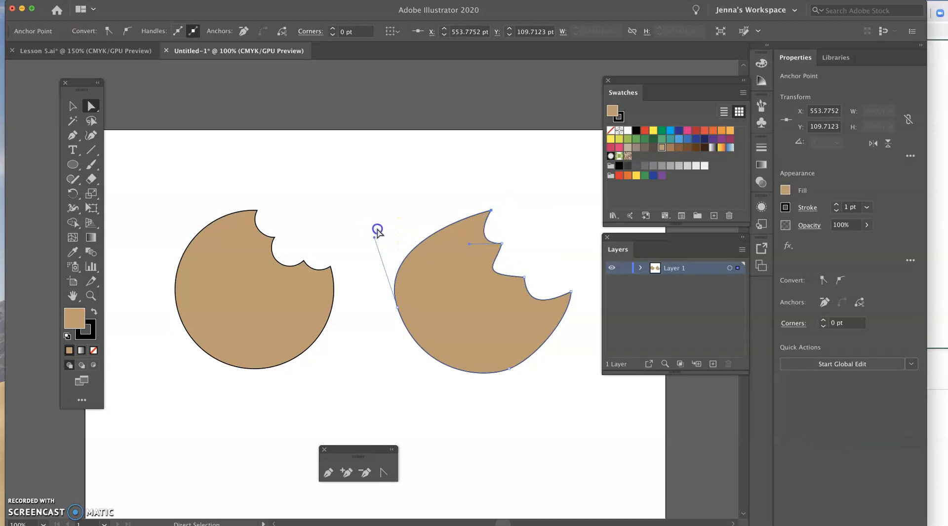
drag(375, 234, 376, 211)
click(397, 307)
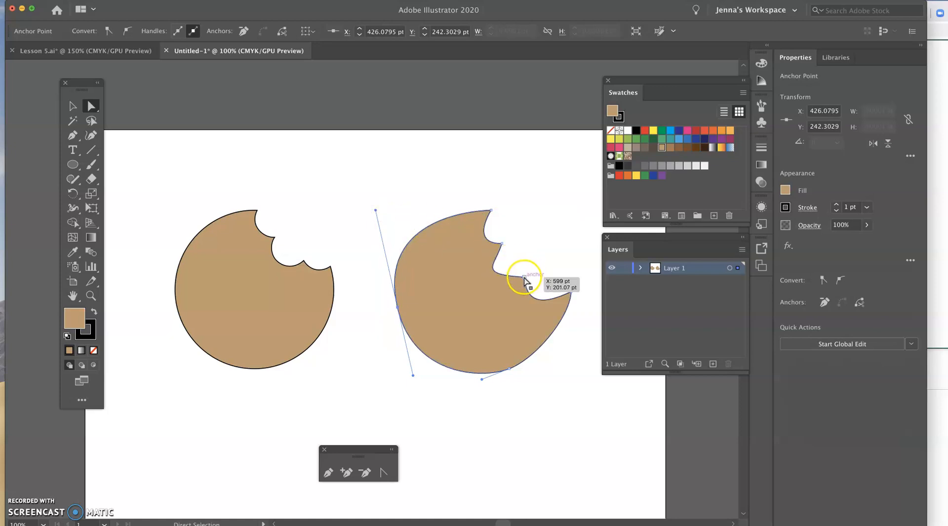
With the Anchor Point tool, pull new handles from the corner between the lower two bites and bend the outgoing one down into a sharp point.
click(384, 473)
drag(524, 278, 467, 298)
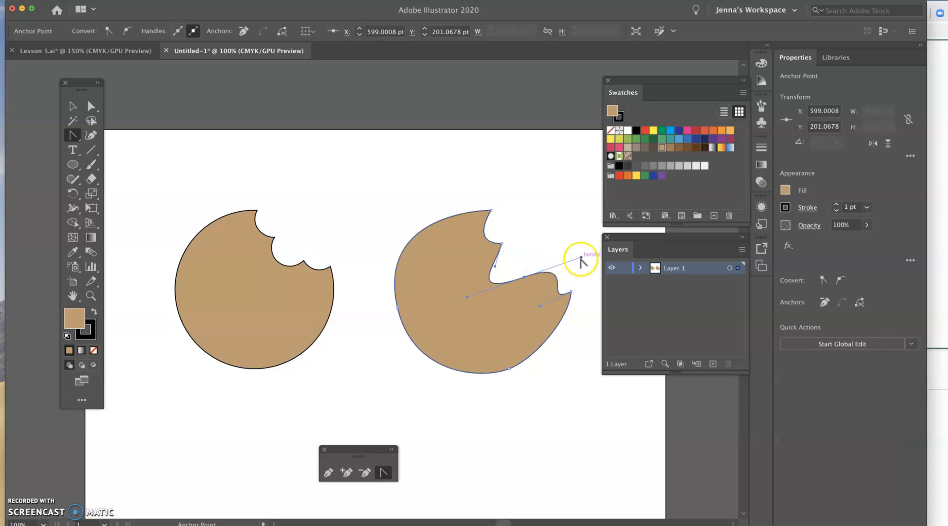
drag(581, 258, 511, 329)
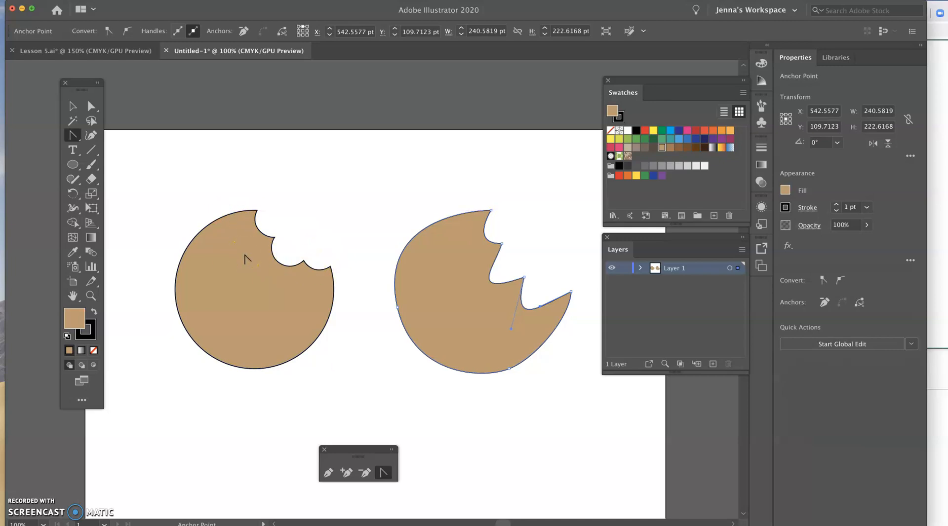
Draw a small upright rectangle about 9 by 20 pt on the left cookie and fill it with the dark gray-brown swatch.
click(73, 168)
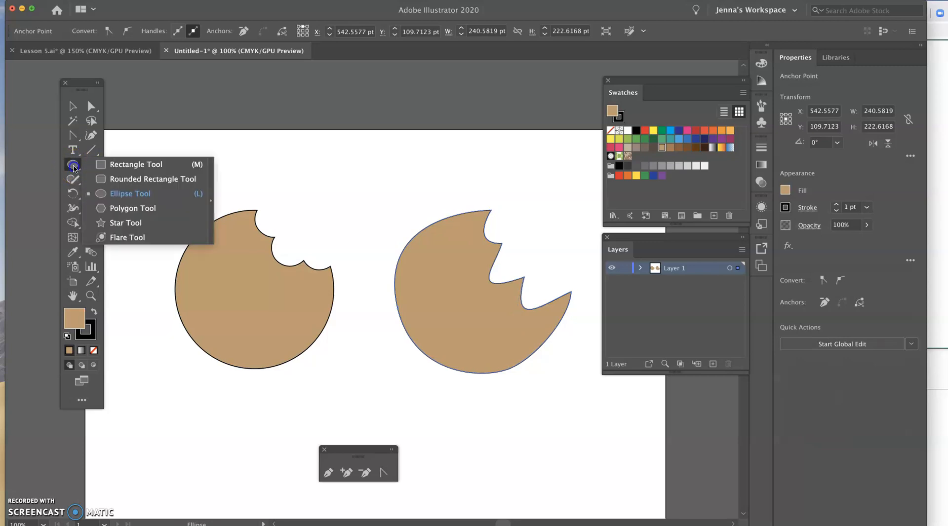
click(136, 164)
drag(237, 254, 241, 260)
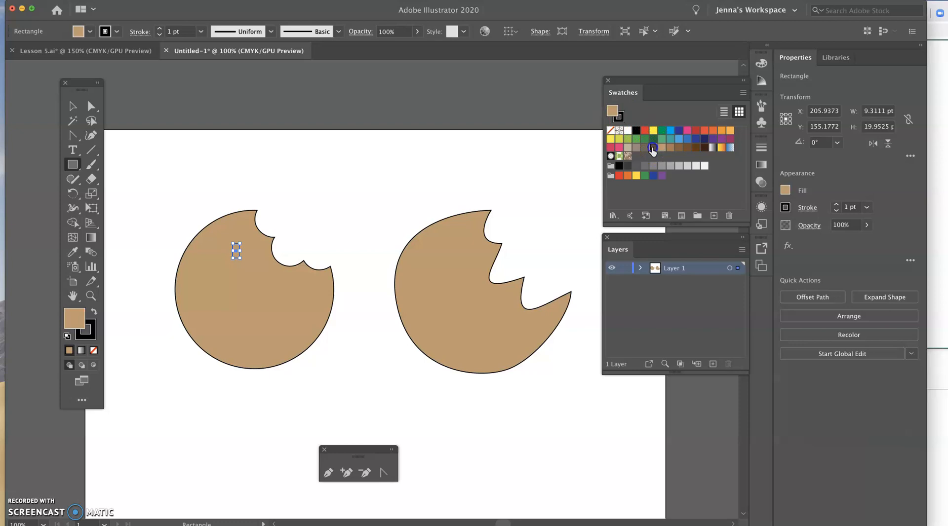
click(652, 149)
Place two copies of the small rectangle lower on the left cookie, rotate them to opposing diagonals, and deselect.
click(72, 106)
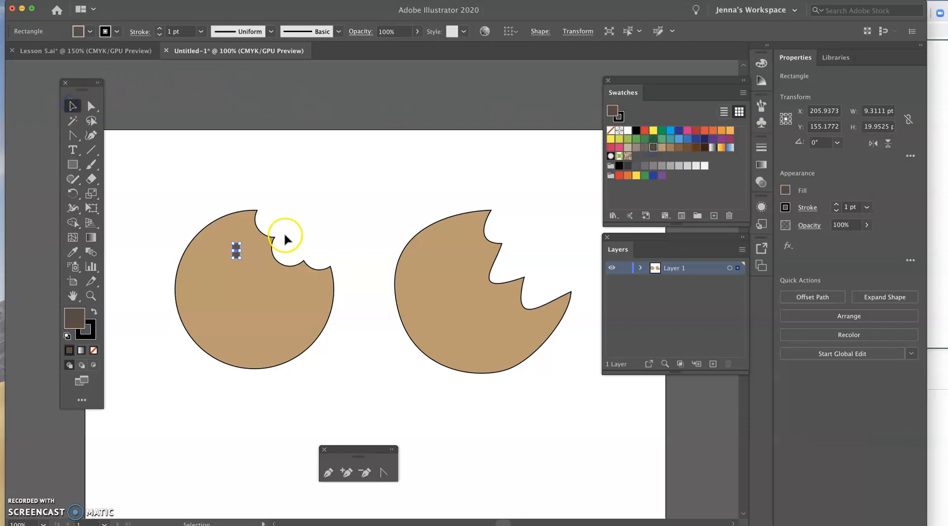
drag(237, 251, 270, 298)
drag(278, 309, 208, 293)
click(331, 223)
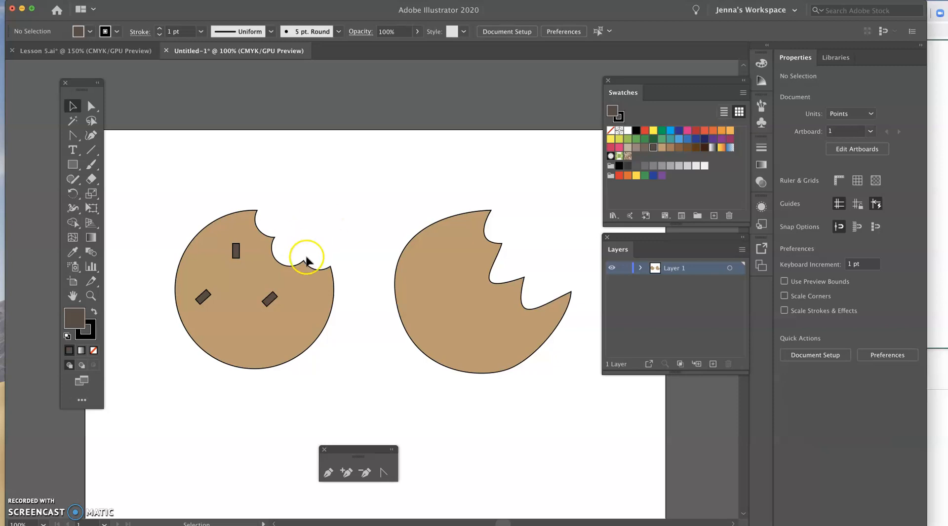
scroll(311, 282, left, 1)
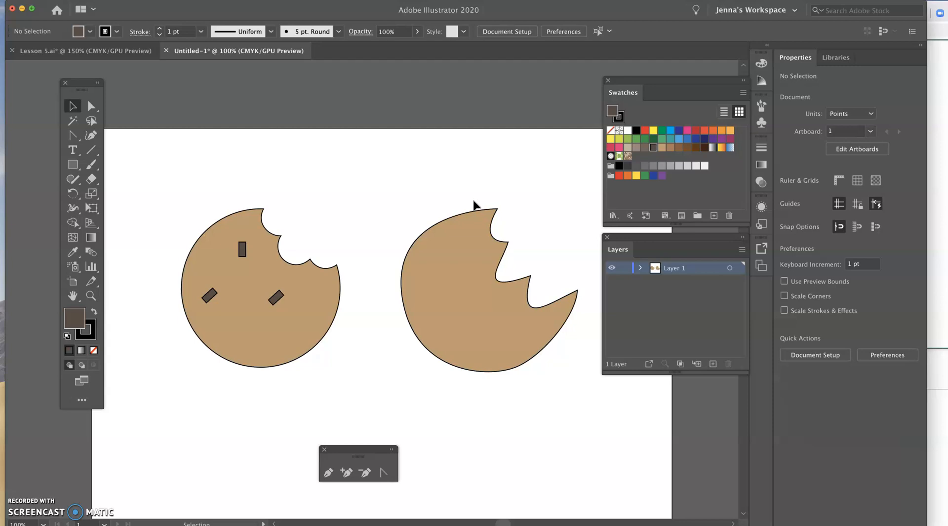
click(313, 329)
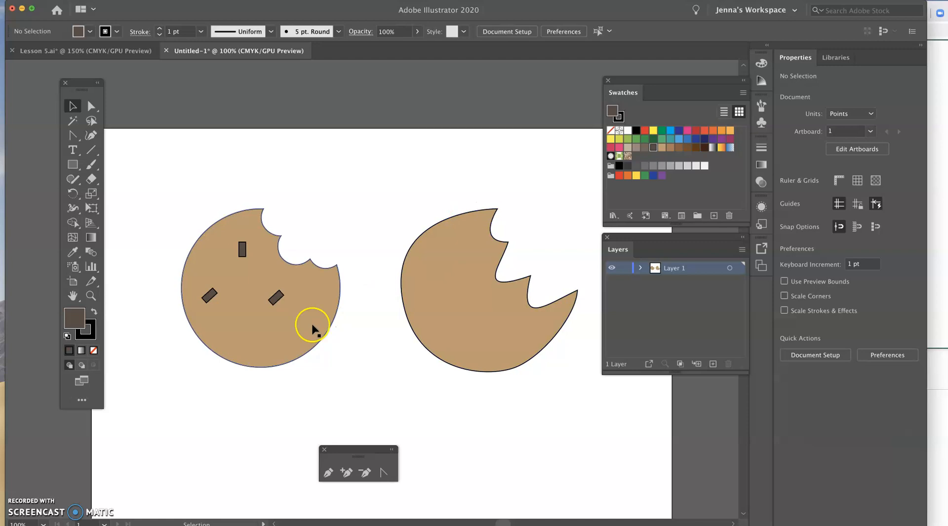